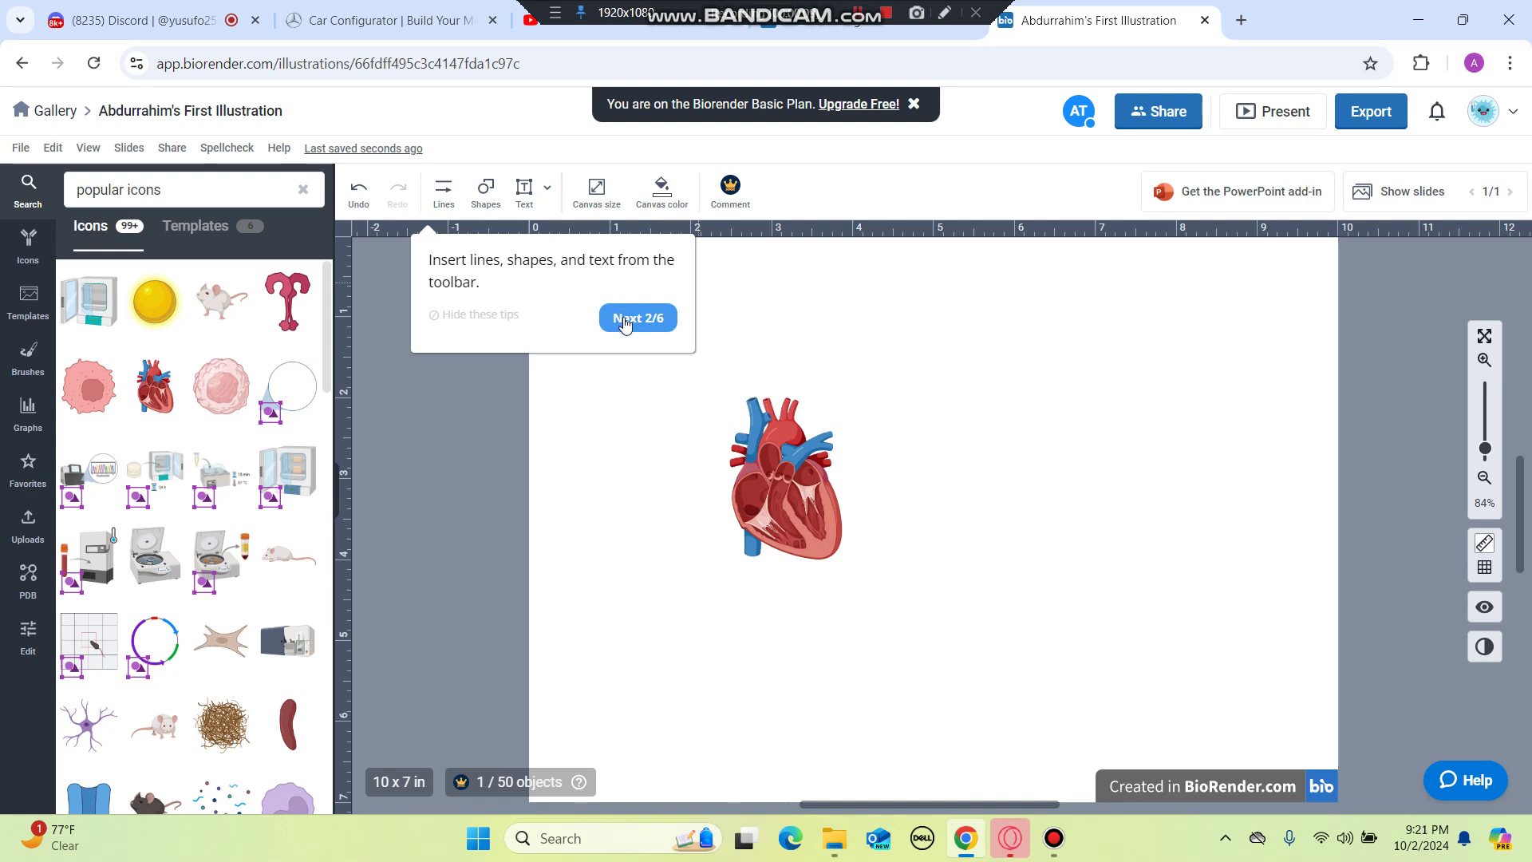
Dismiss the shapes-and-text tip and the Editable Arrows tutorial under Lines > Arrows.
{"action": "left_click", "coordinate": [631, 319]}
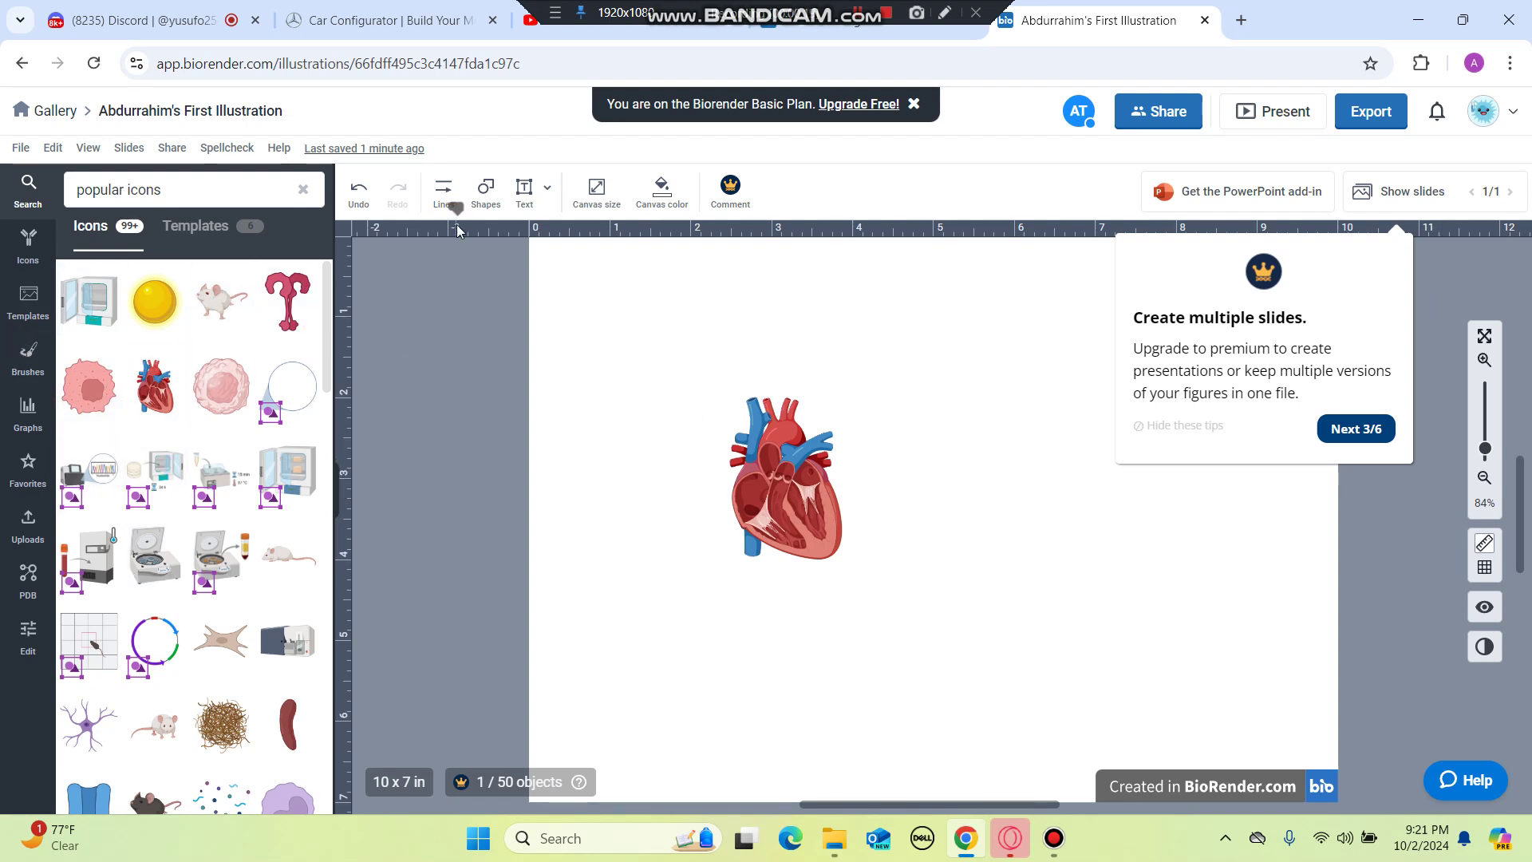
{"action": "left_click", "coordinate": [444, 193]}
{"action": "mouse_move", "coordinate": [489, 240]}
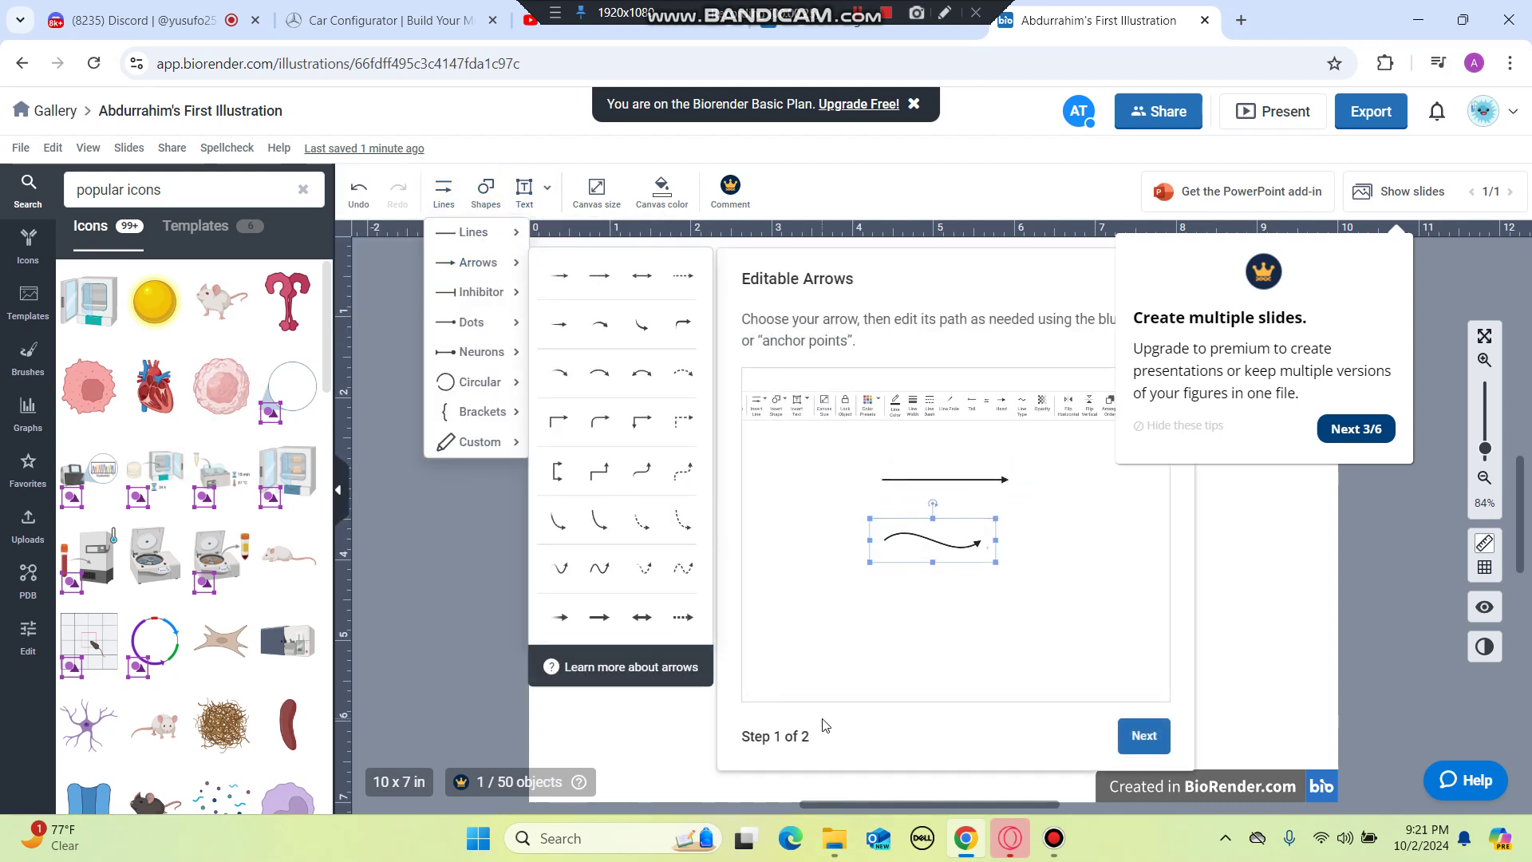
{"action": "left_click", "coordinate": [1141, 739]}
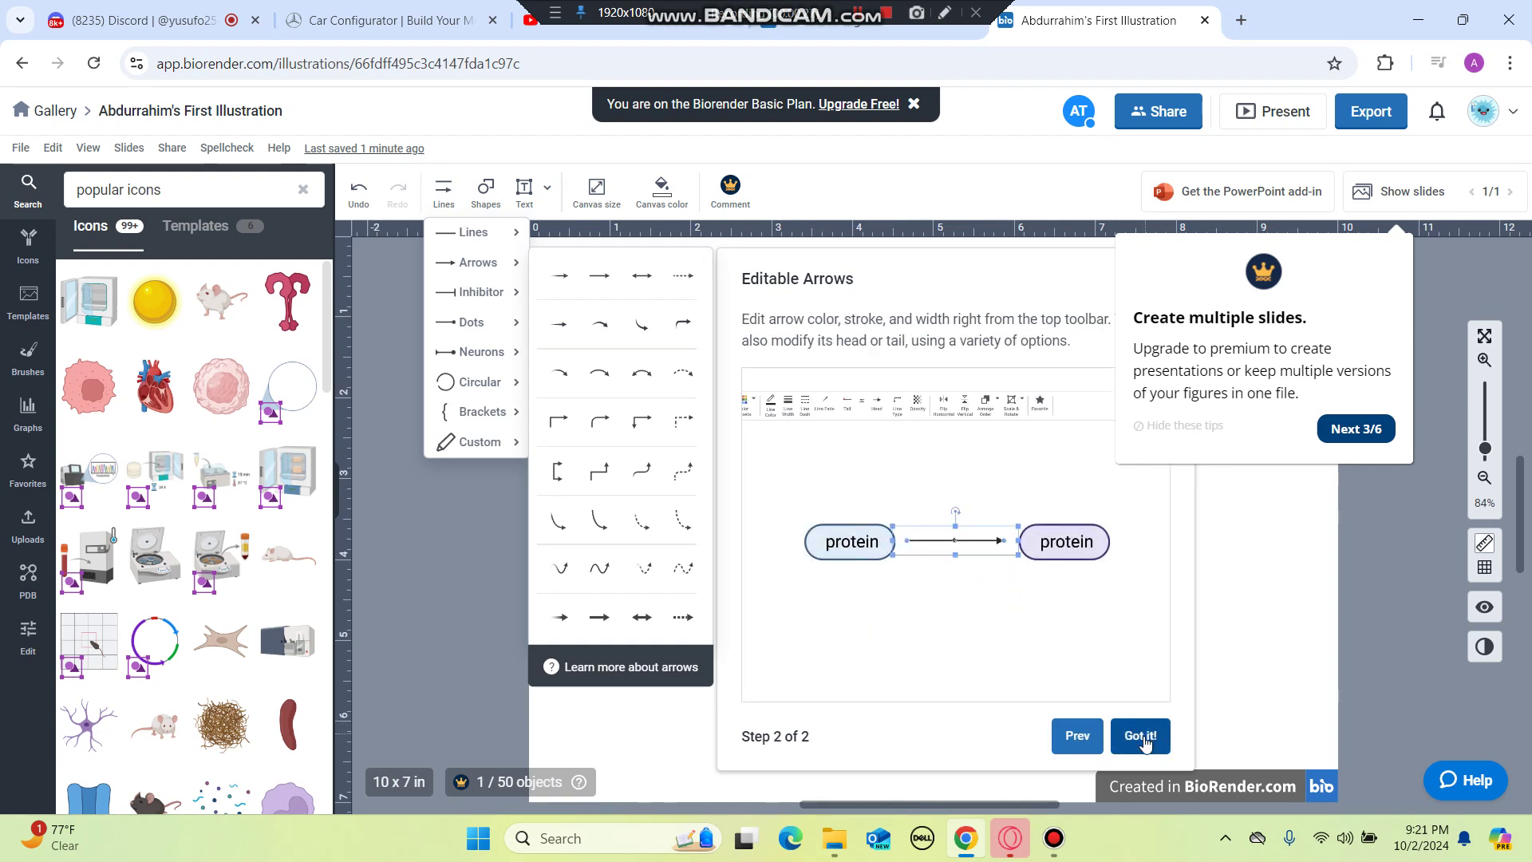
{"action": "left_click", "coordinate": [1144, 736]}
{"action": "left_click", "coordinate": [1389, 540]}
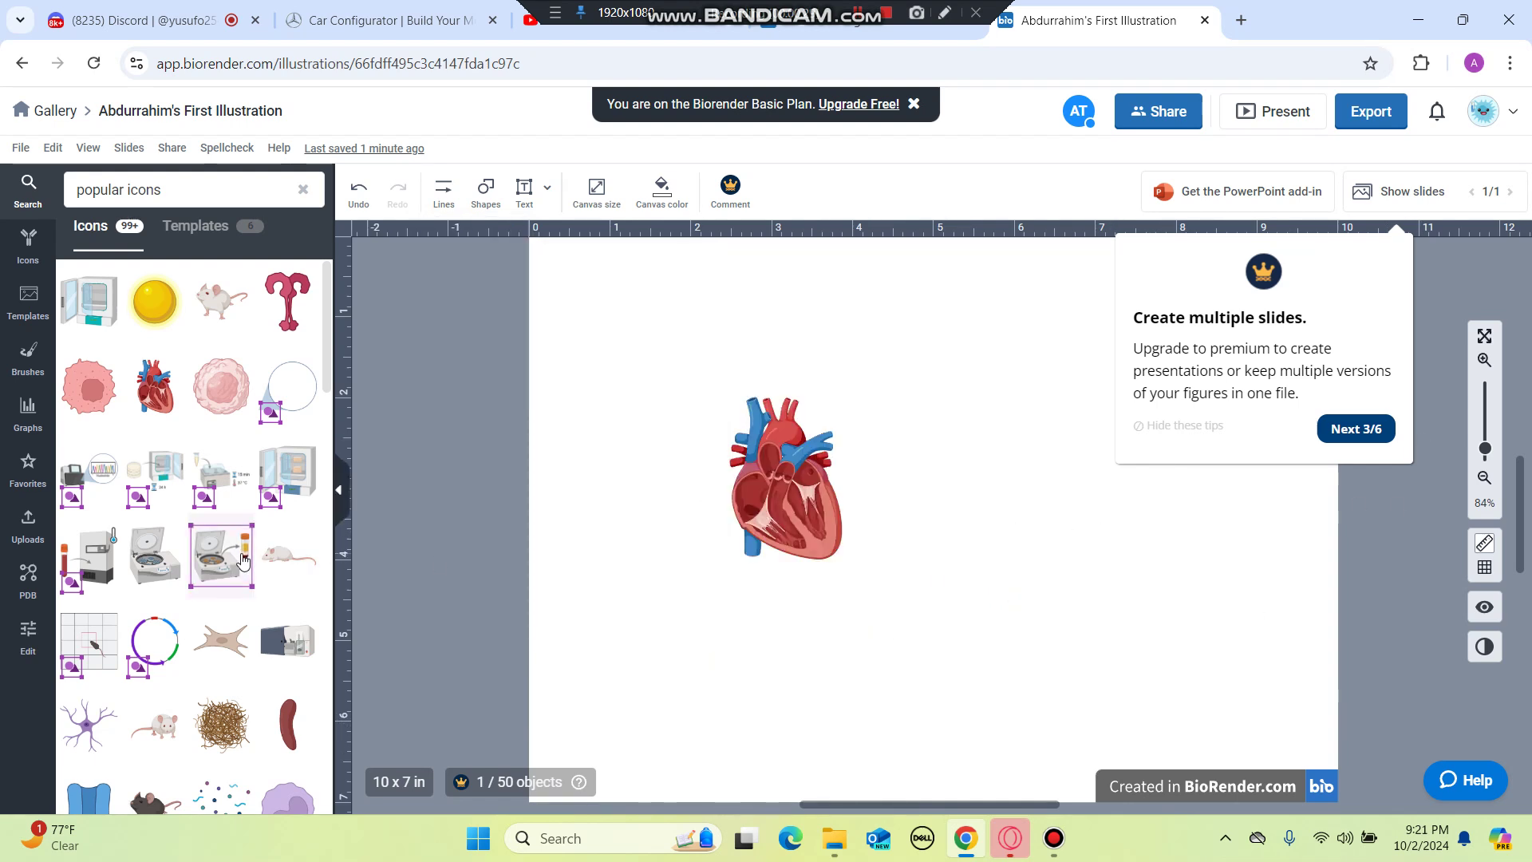
{"action": "mouse_move", "coordinate": [264, 401]}
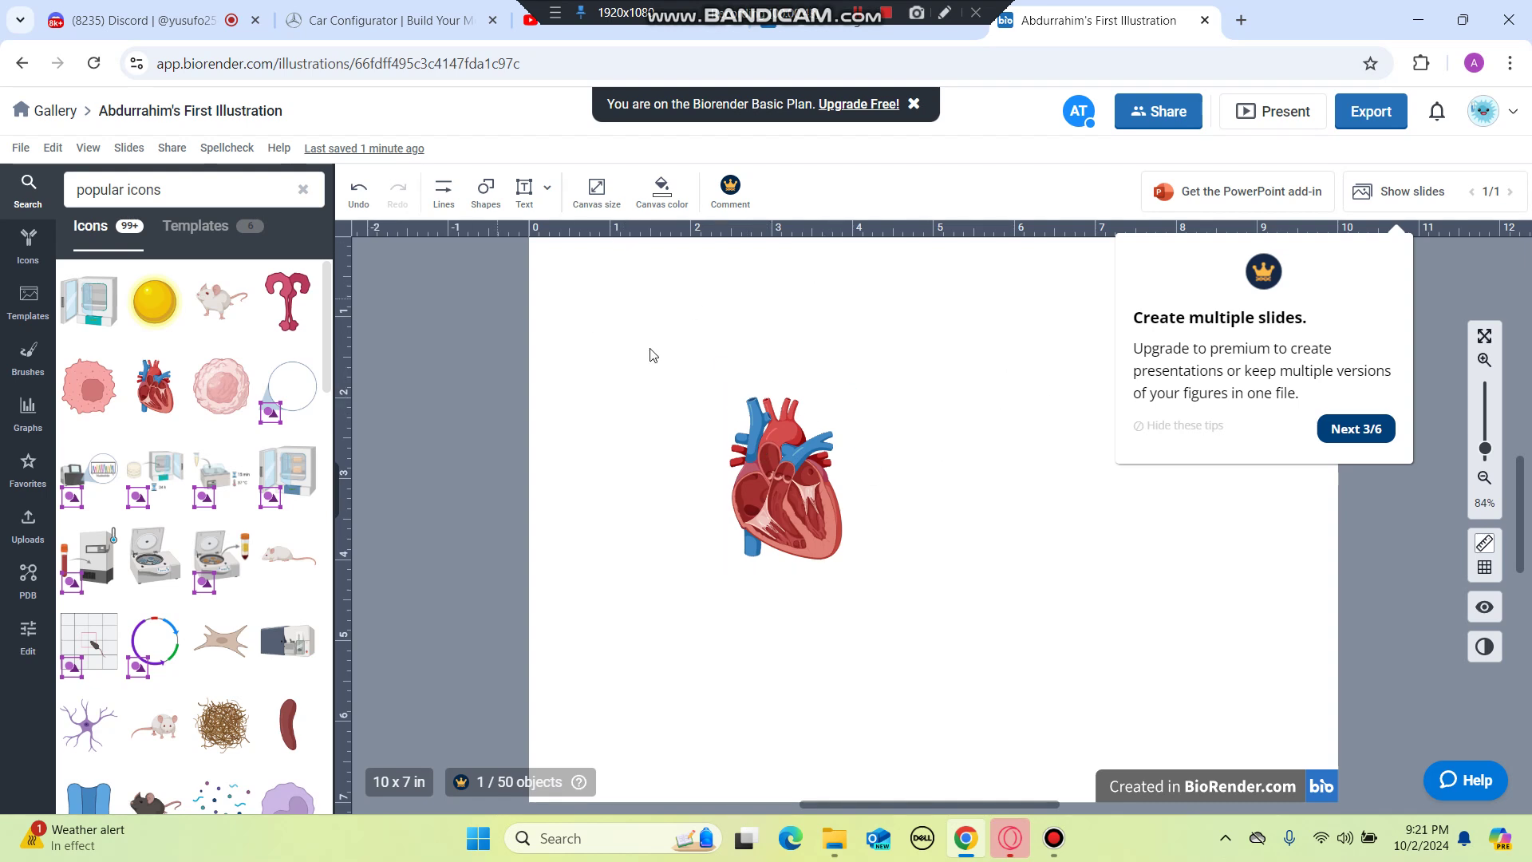
{"action": "scroll", "coordinate": [205, 446], "scroll_direction": "down", "scroll_amount": 3}
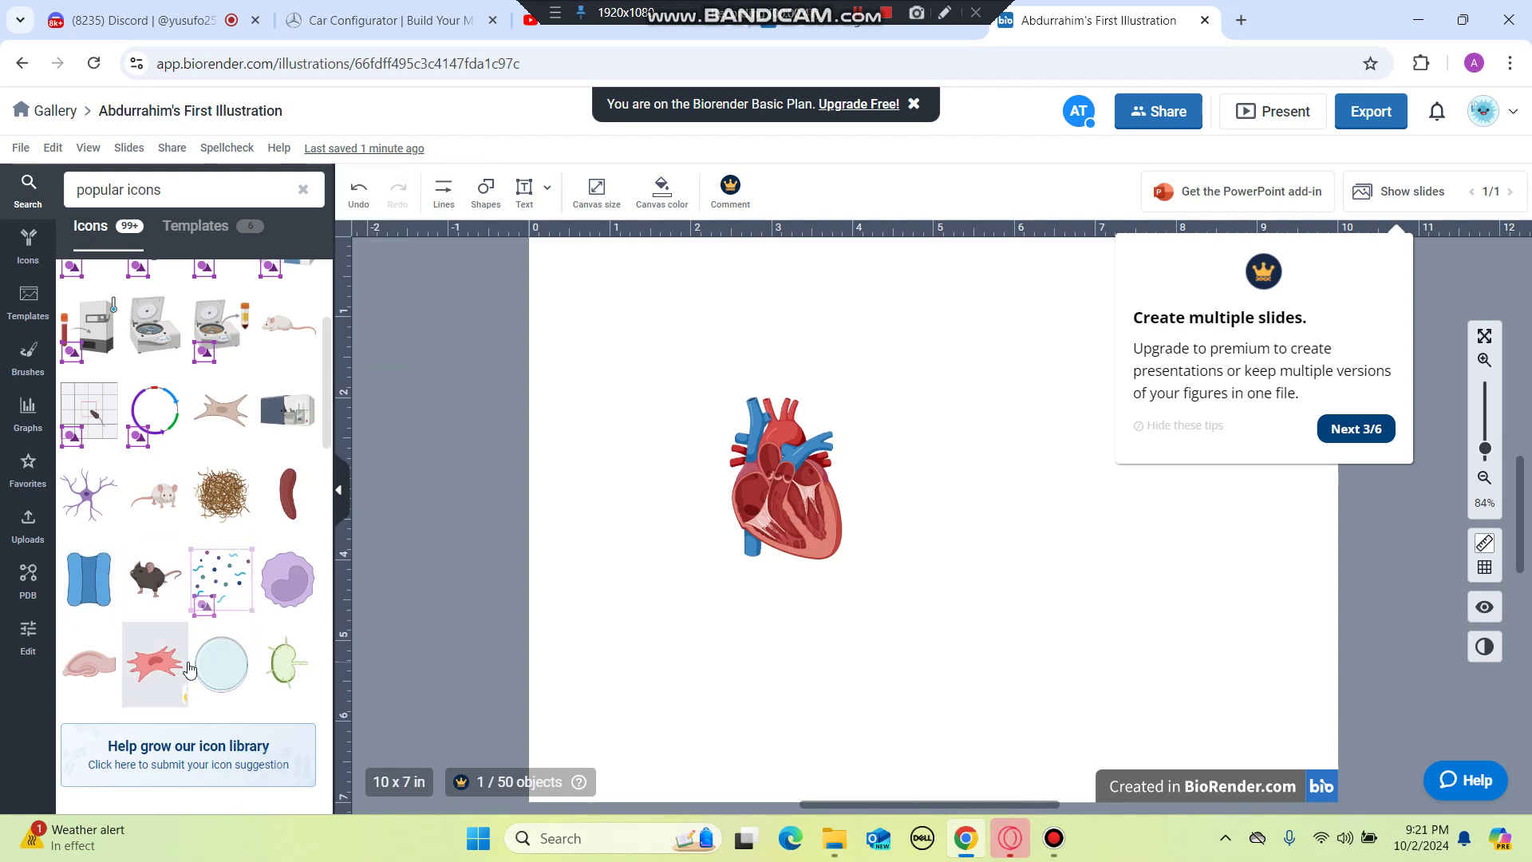
{"action": "mouse_move", "coordinate": [190, 669]}
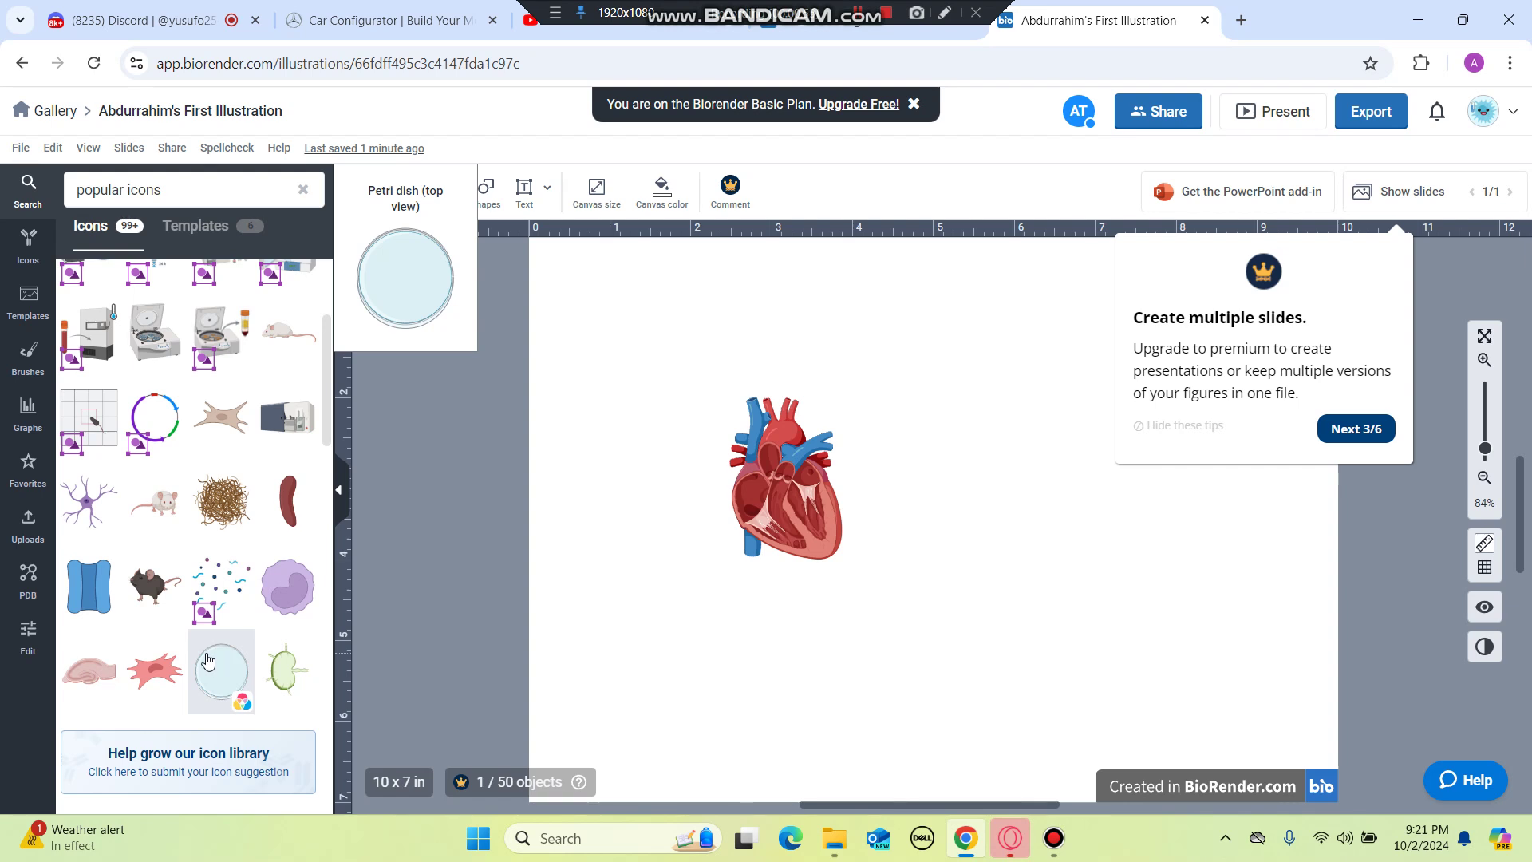
{"action": "scroll", "coordinate": [191, 542], "scroll_direction": "up", "scroll_amount": 3}
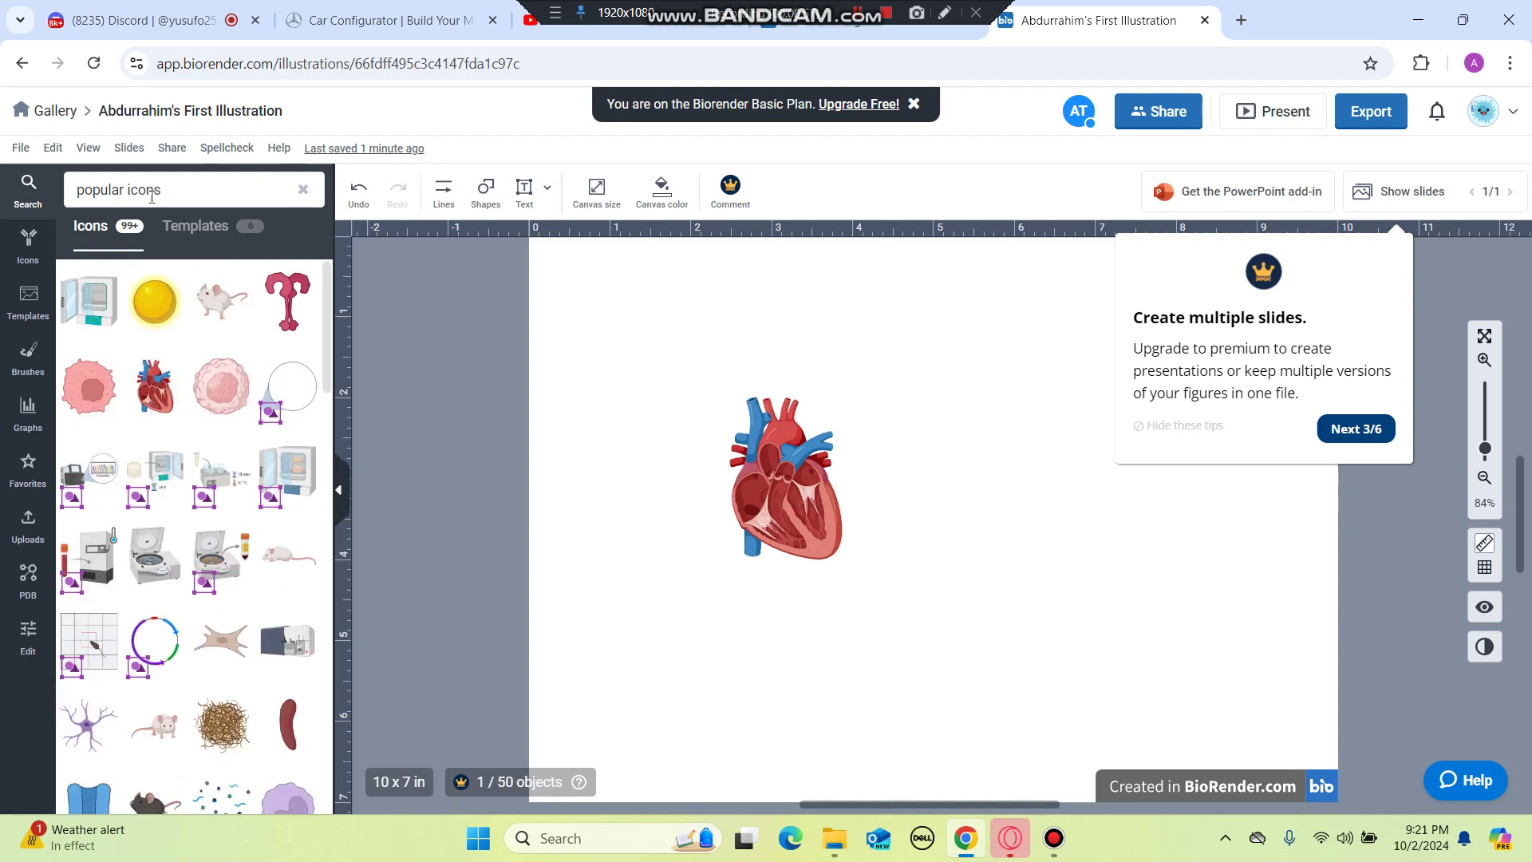
Search 'mithocond' and add an enlarged 3D filled Mitochondria icon right of the heart.
{"action": "triple_click", "coordinate": [182, 190]}
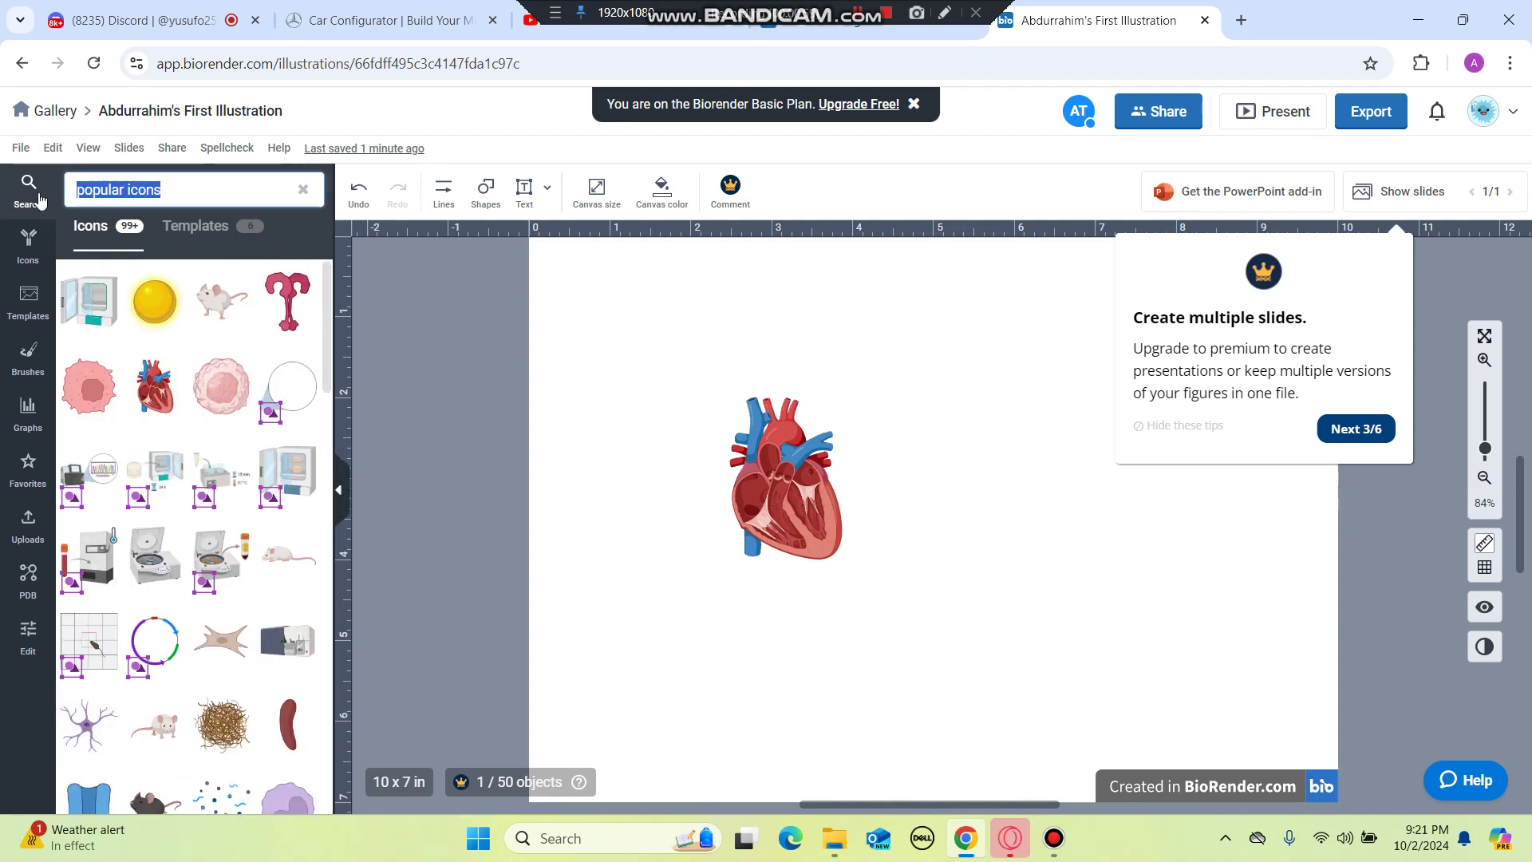
{"action": "key", "text": "BackSpace"}
{"action": "type", "text": "mi"}
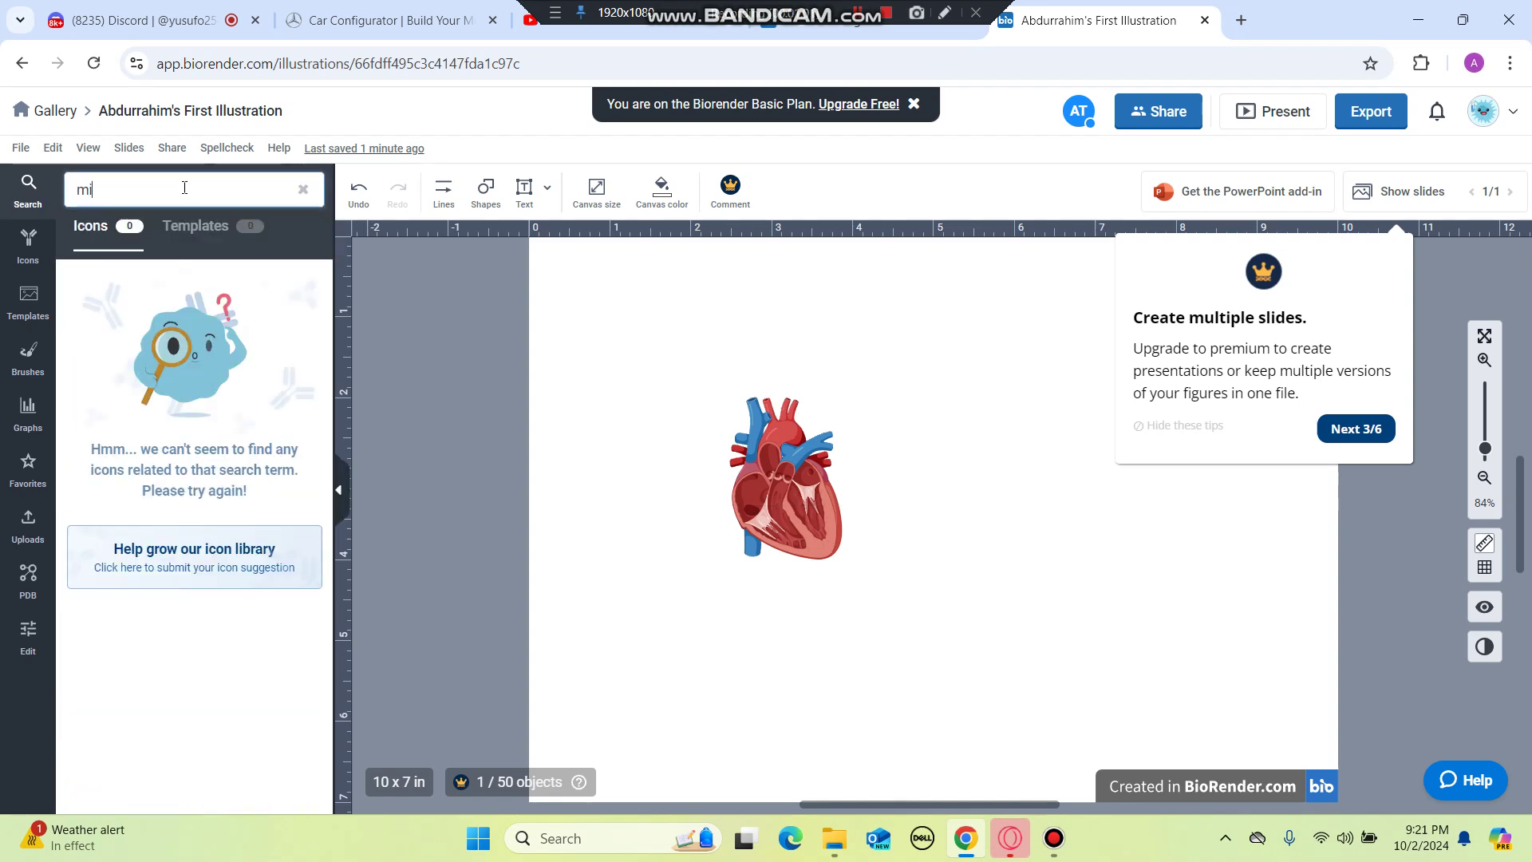
{"action": "type", "text": "thocondr"}
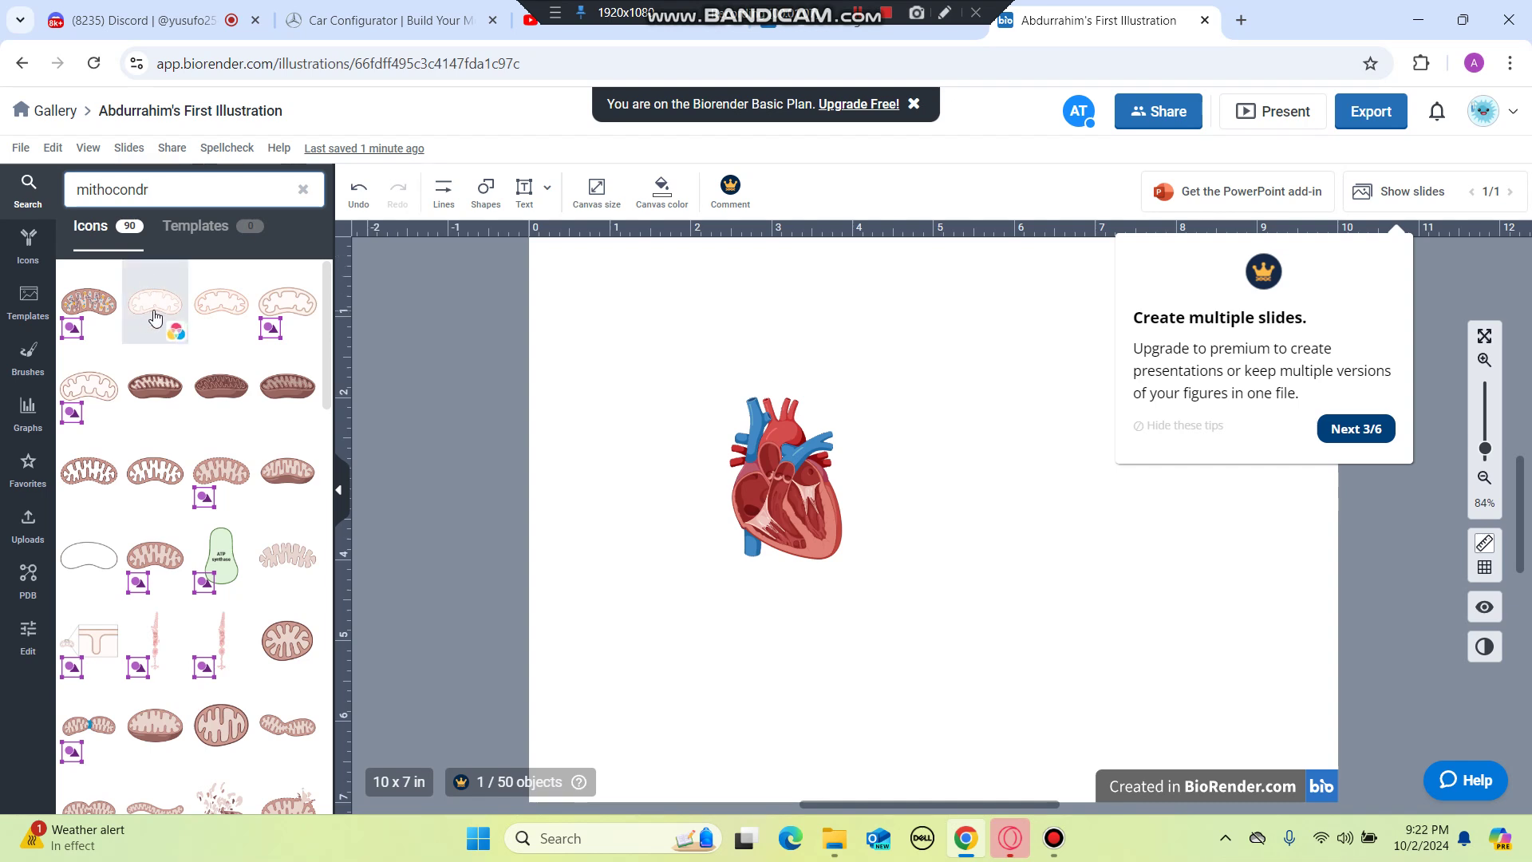
{"action": "left_click", "coordinate": [147, 377]}
{"action": "left_click_drag", "start_coordinate": [986, 509], "coordinate": [1099, 482]}
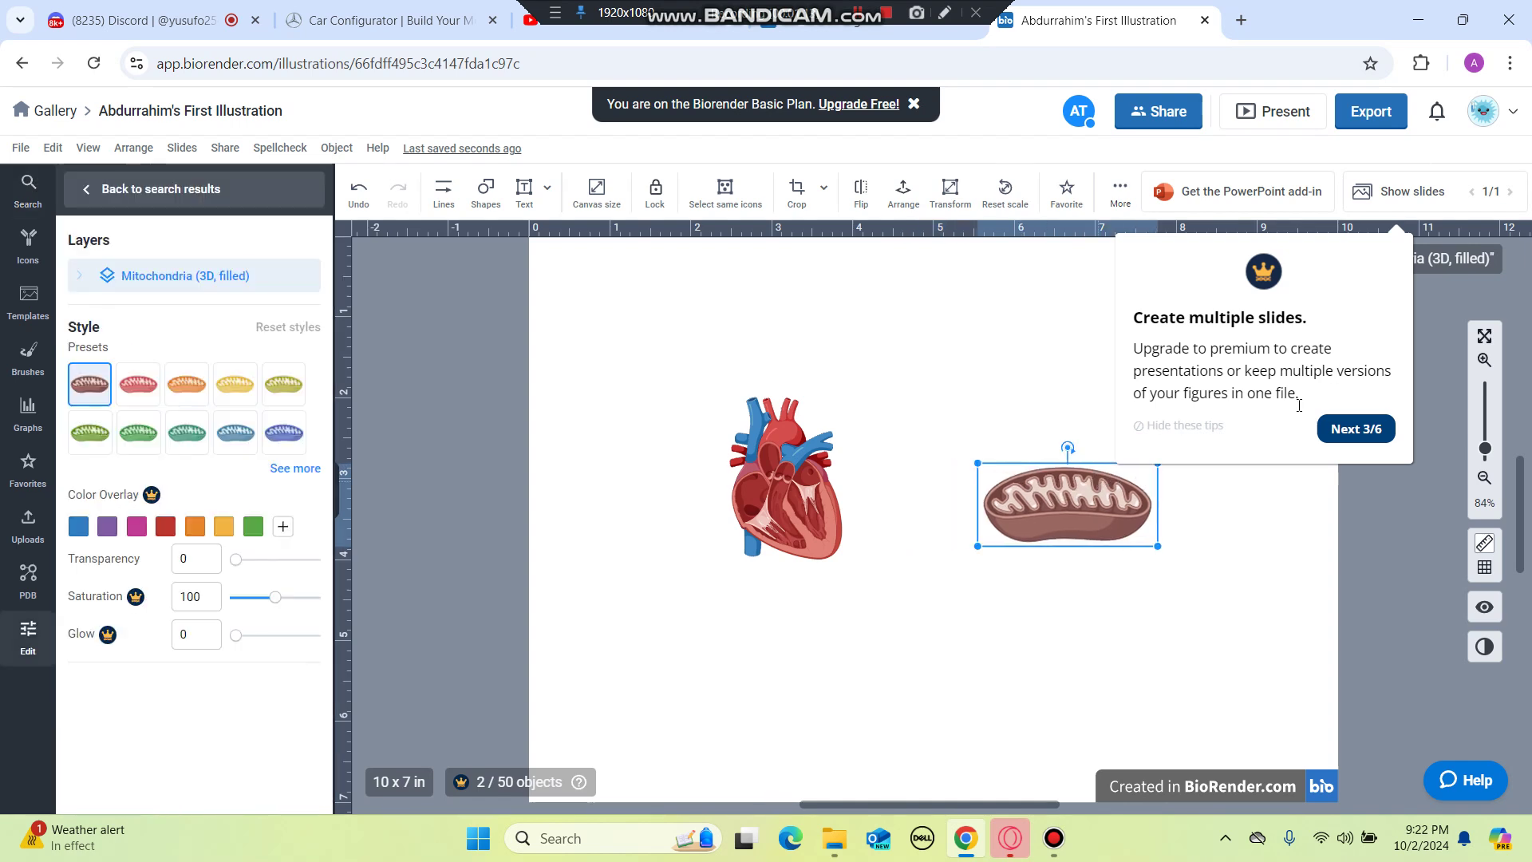
{"action": "left_click", "coordinate": [1363, 576]}
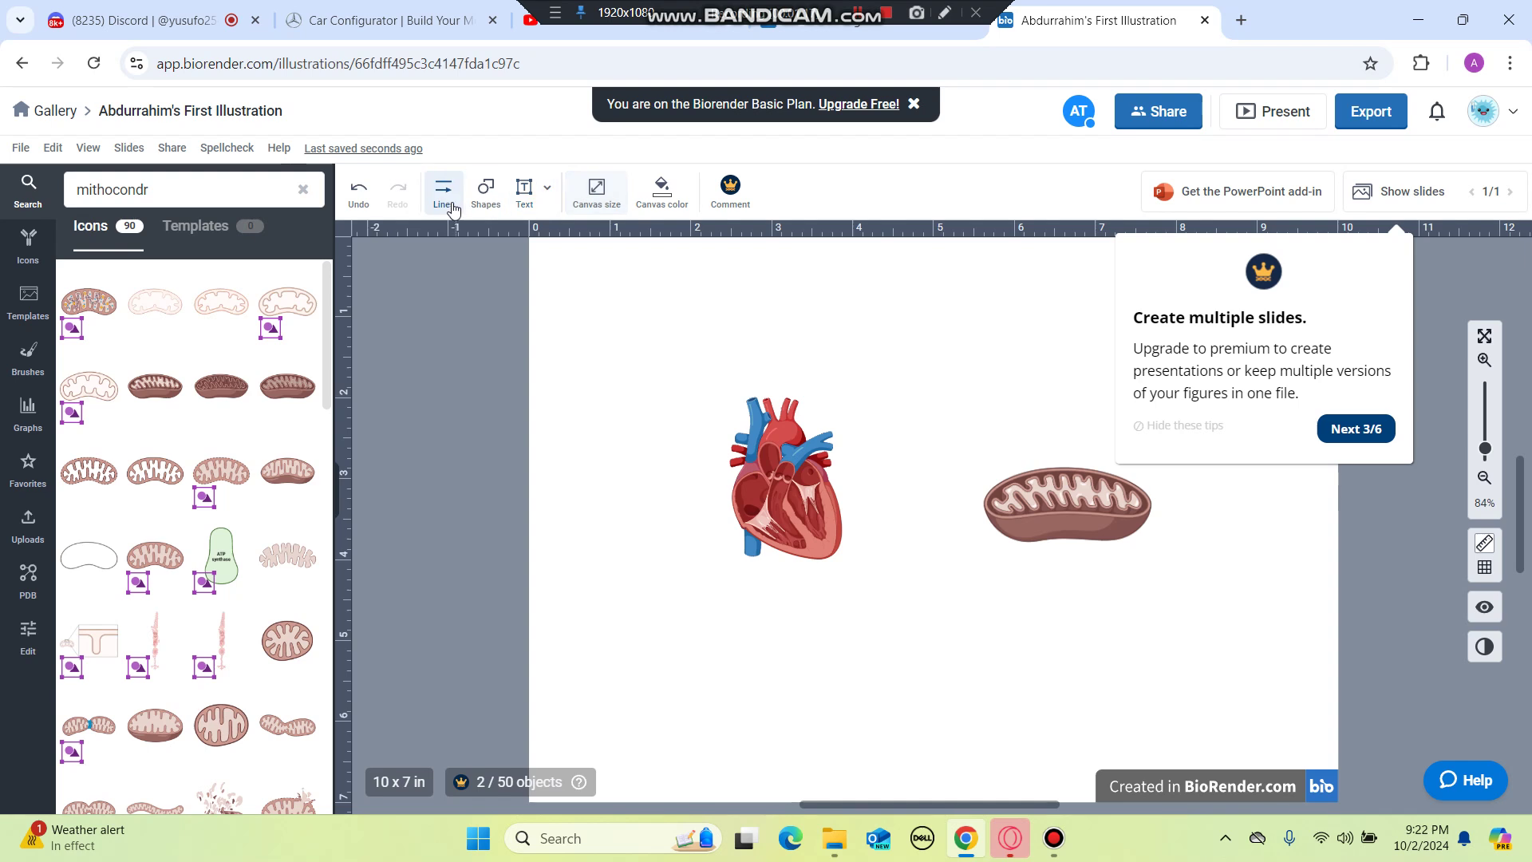
Add the text 'MITHOCONDRIA IS THE POWER OF CELL' above the heart at font size 16.
{"action": "left_click", "coordinate": [523, 200]}
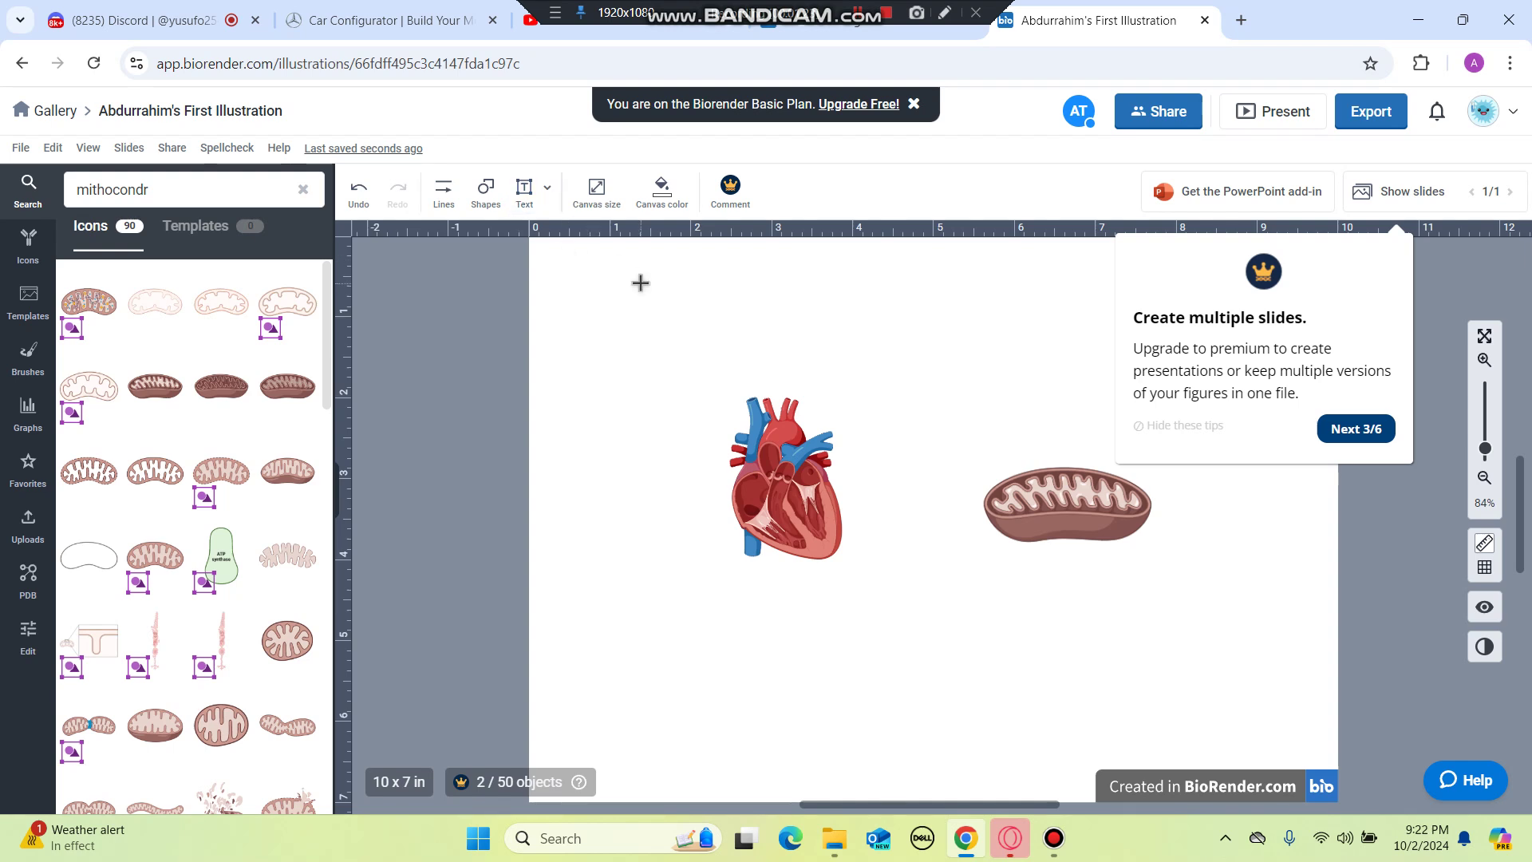
{"action": "left_click_drag", "start_coordinate": [640, 283], "coordinate": [940, 379]}
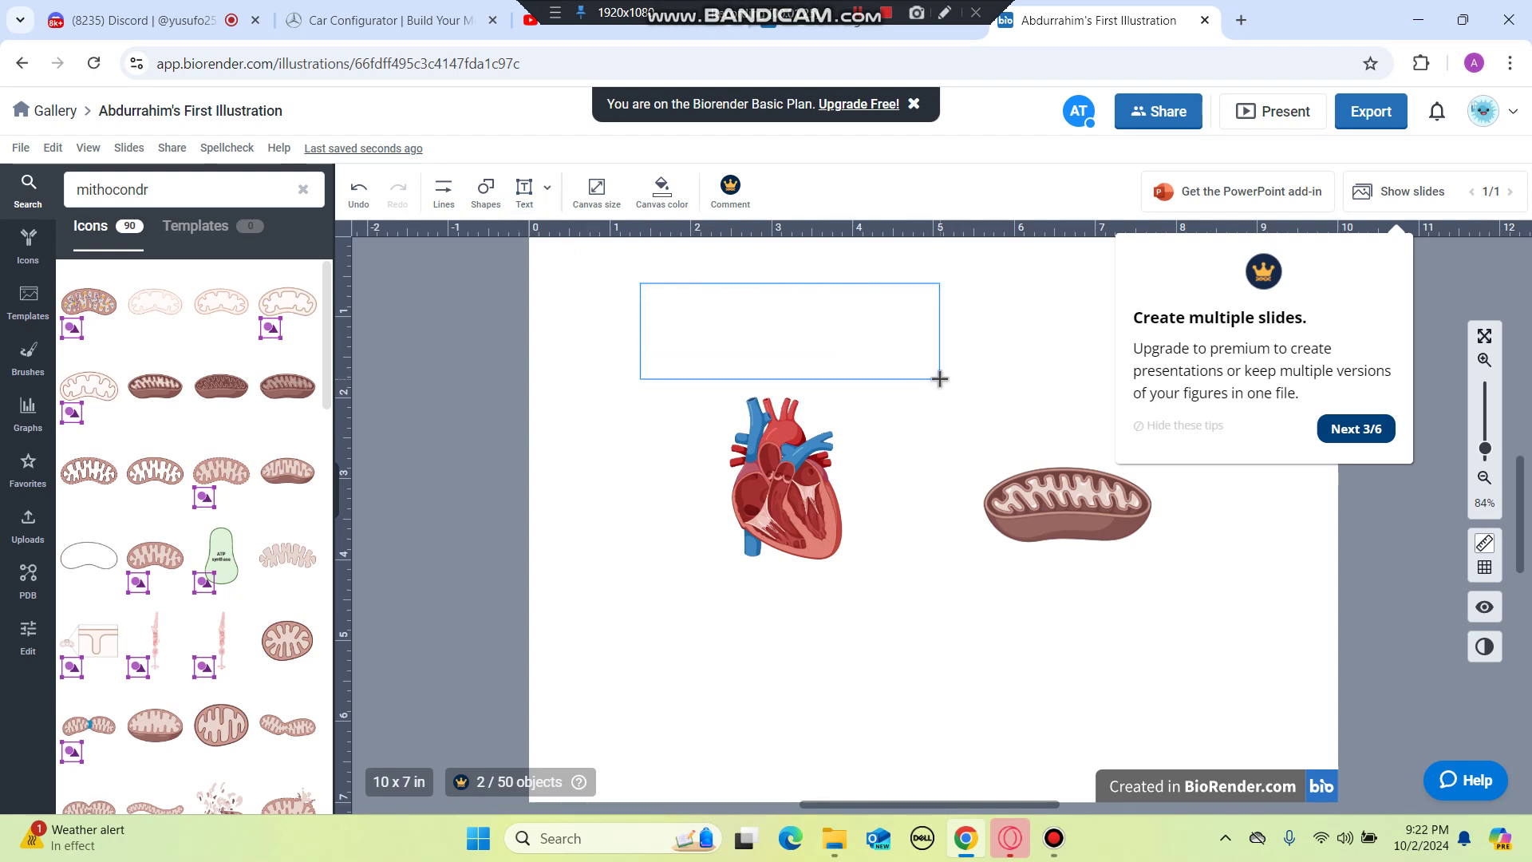
{"action": "type", "text": "MIT"}
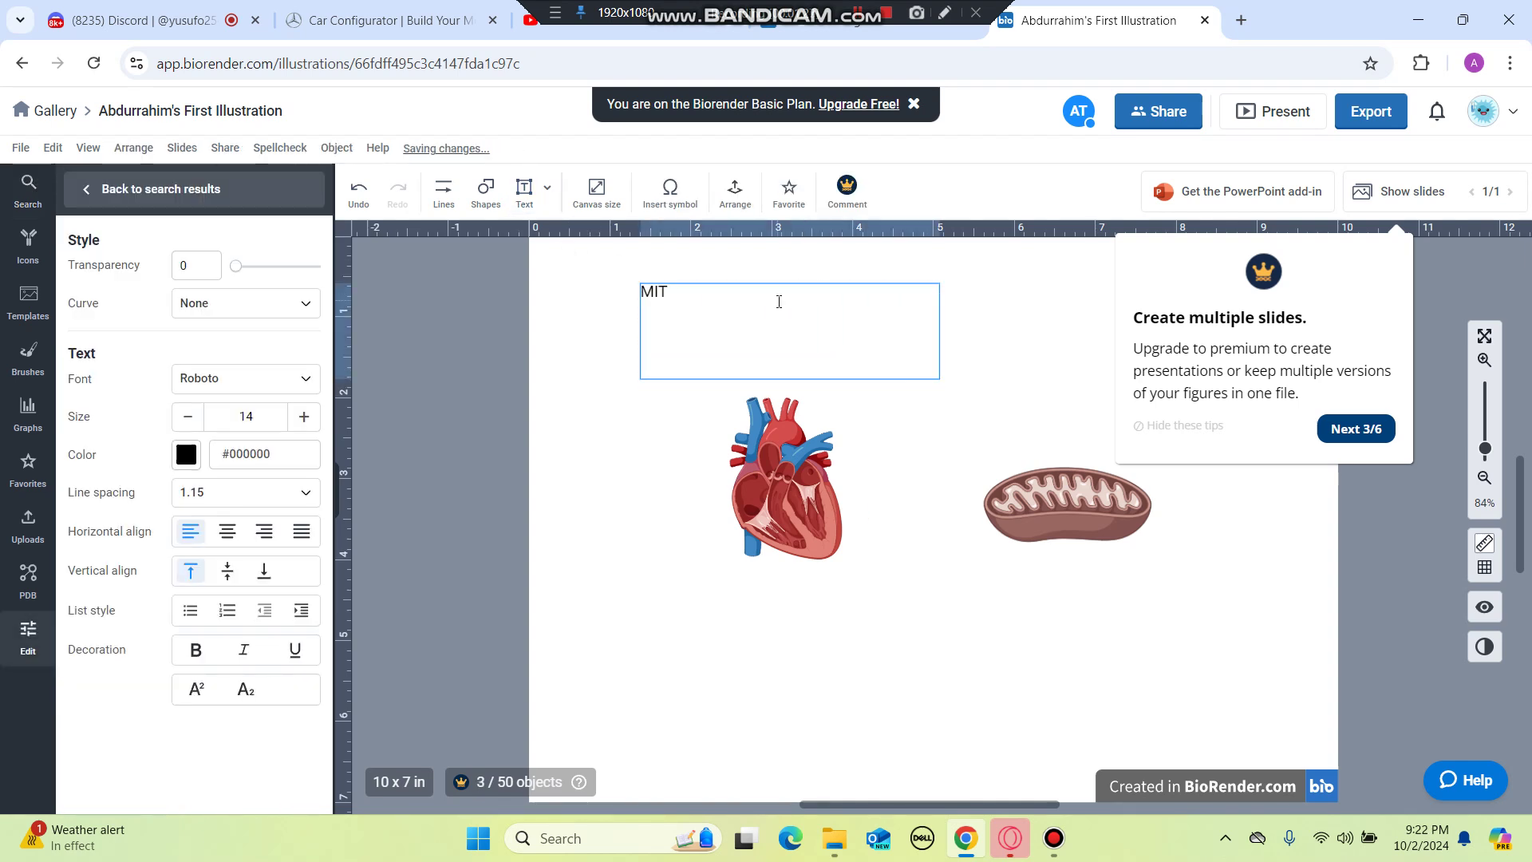
{"action": "type", "text": "HOCONDRIA I"}
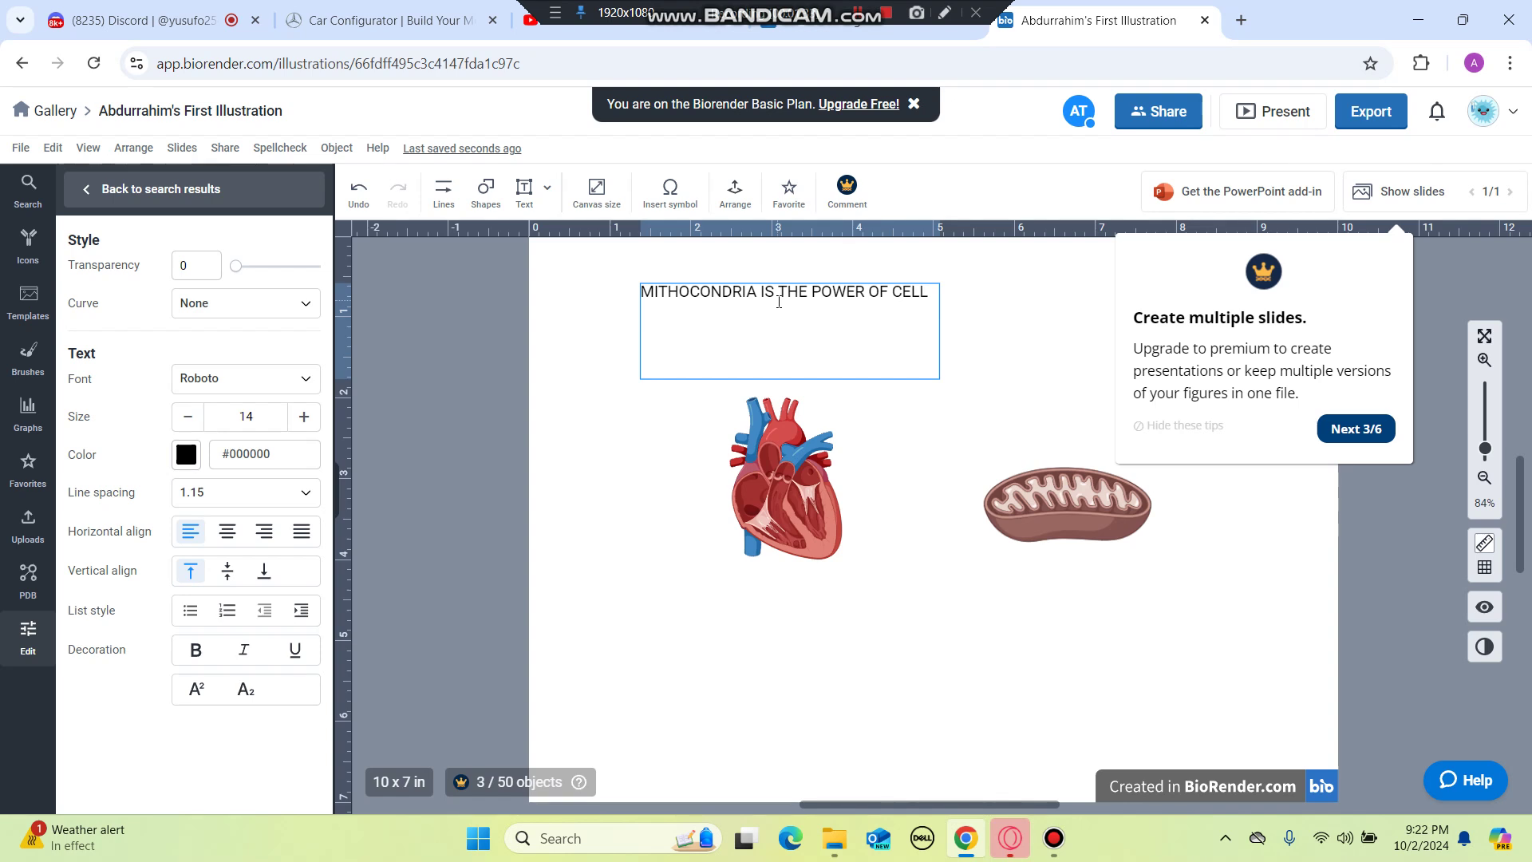
{"action": "type", "text": "S THE POWER OF CELL"}
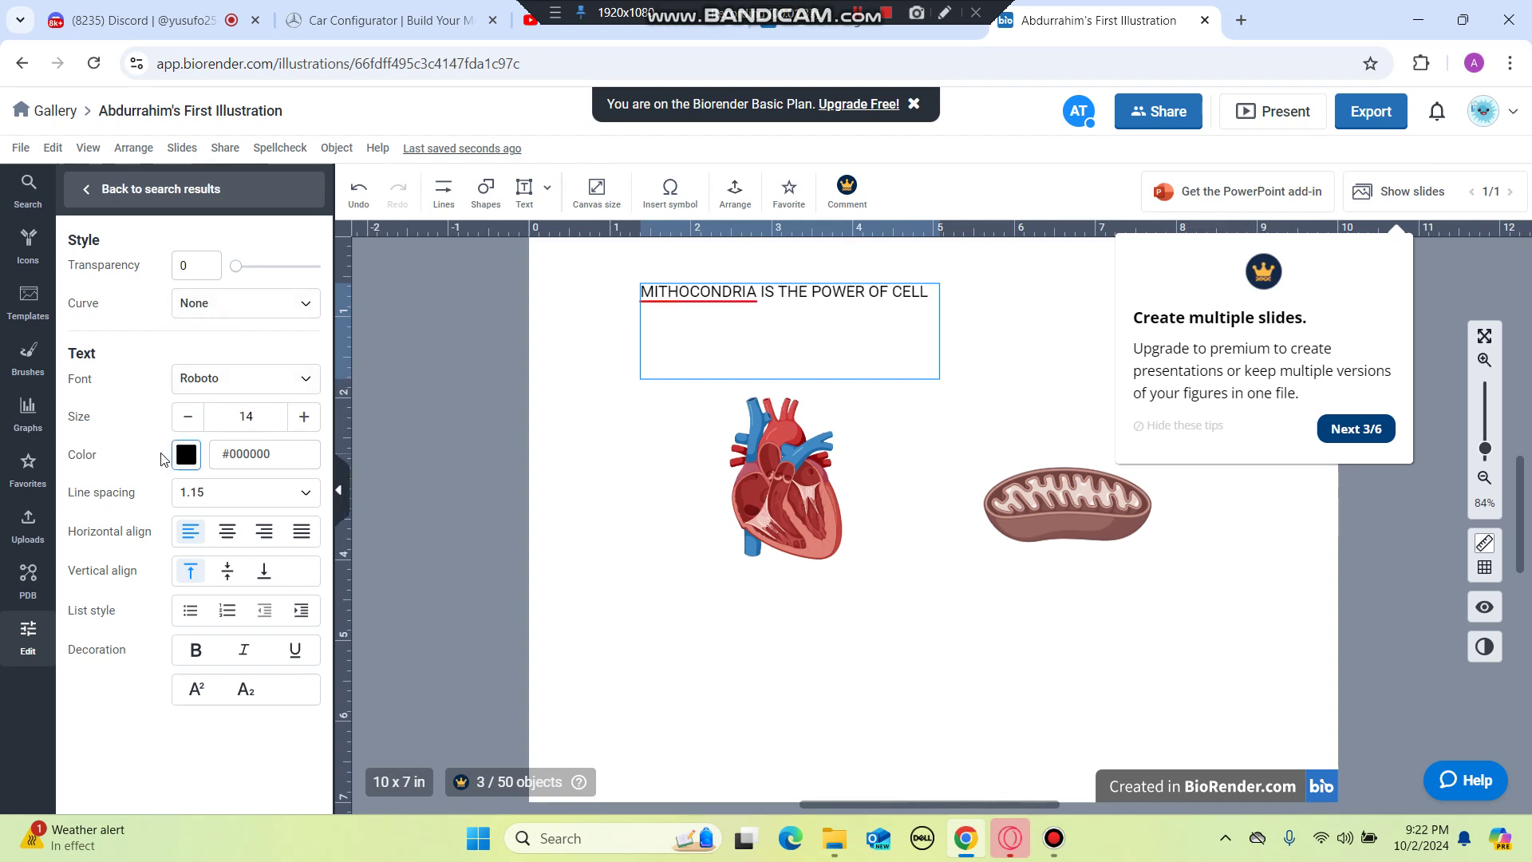
{"action": "left_click", "coordinate": [305, 423]}
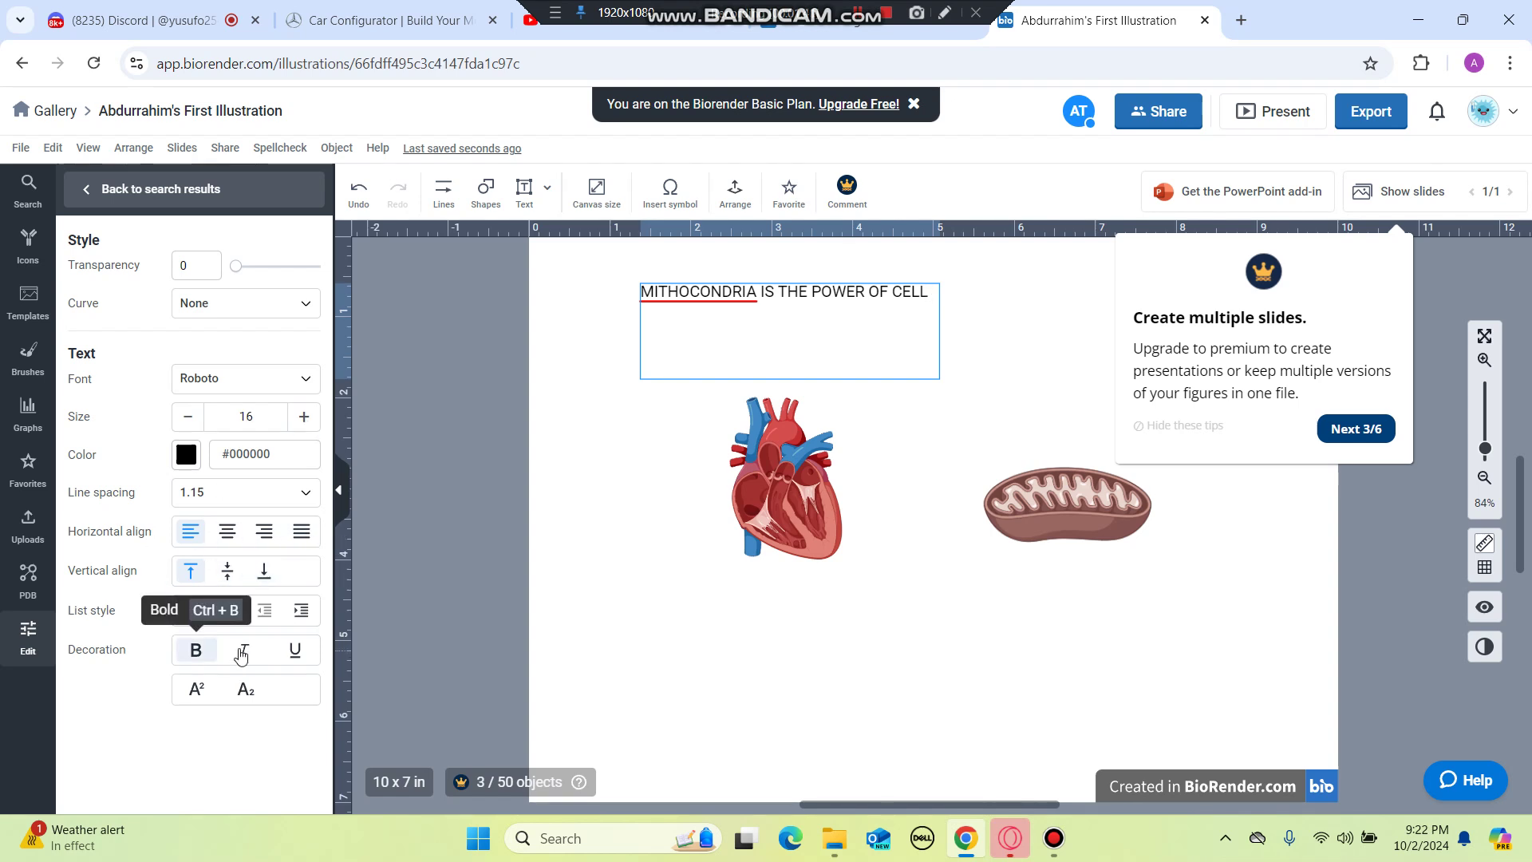
{"action": "left_click", "coordinate": [84, 189]}
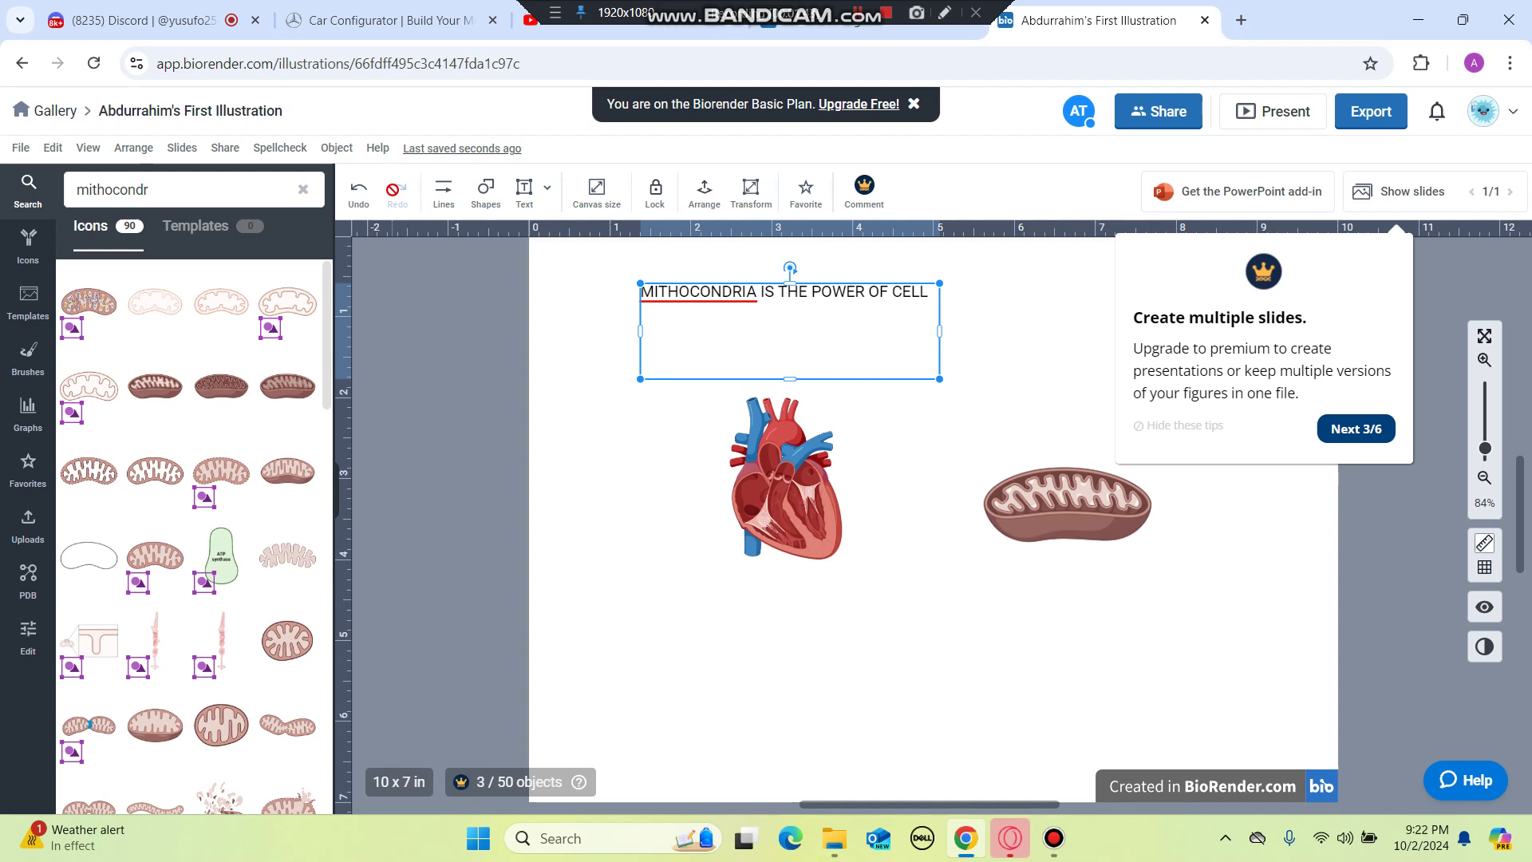
Draw a right-pointing block arrow between heart and mitochondrion, flipped vertically.
{"action": "left_click", "coordinate": [484, 200]}
{"action": "mouse_move", "coordinate": [517, 262]}
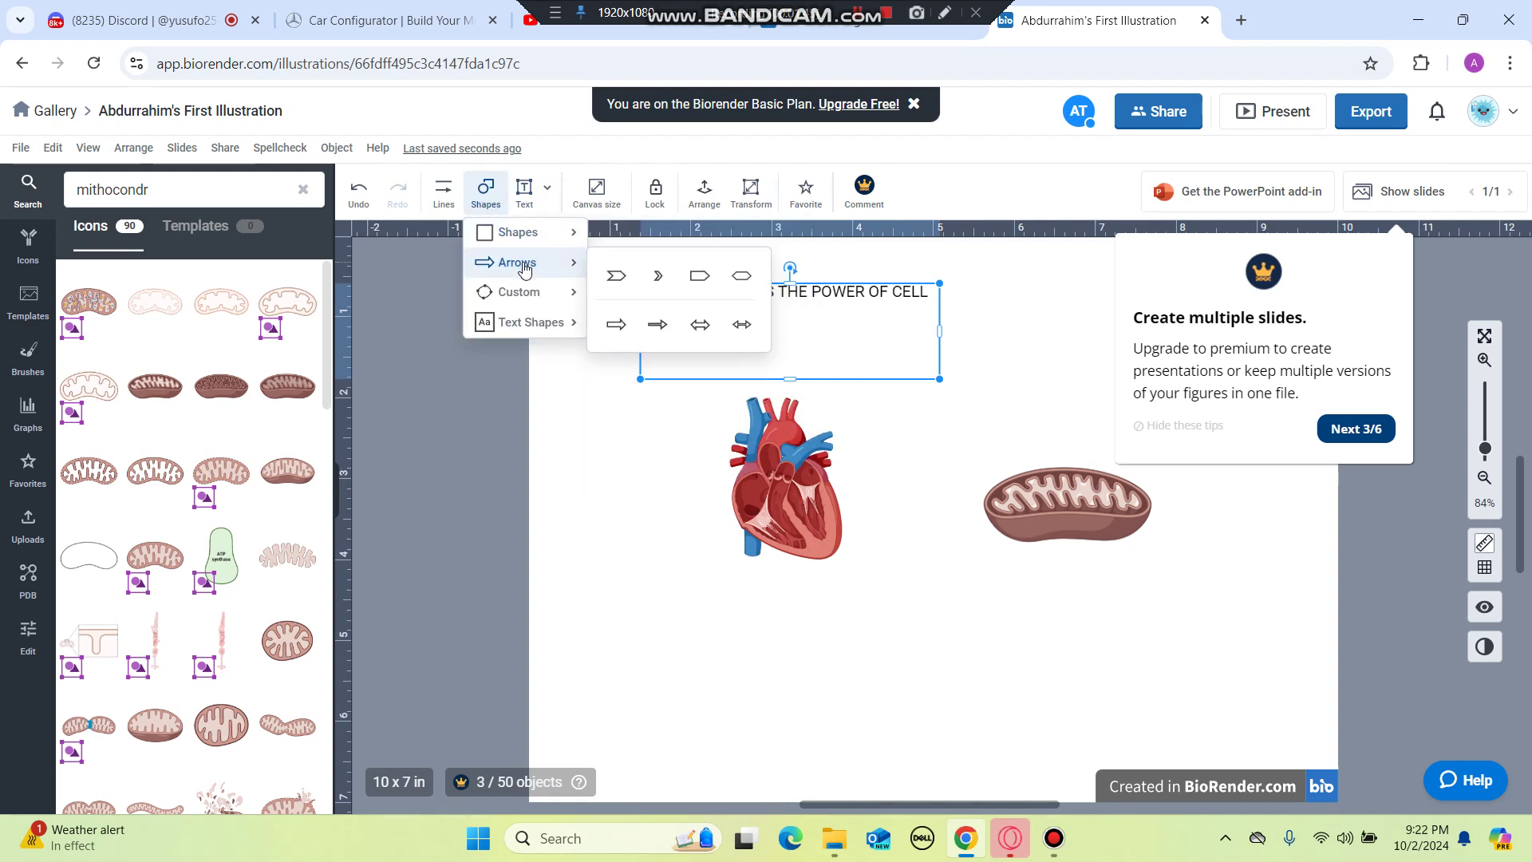
{"action": "left_click", "coordinate": [624, 327]}
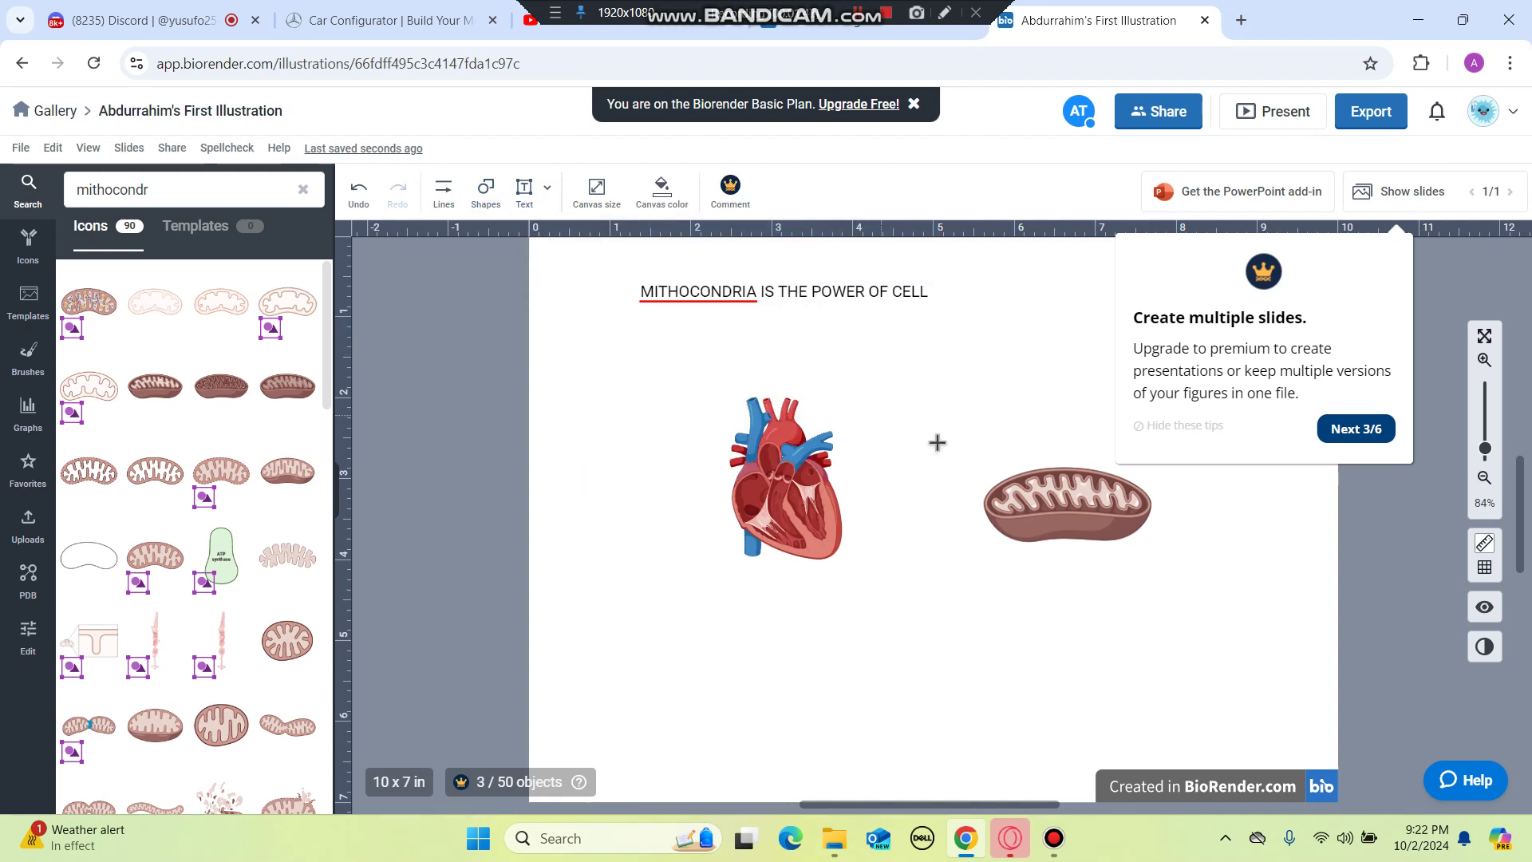
{"action": "left_click_drag", "start_coordinate": [880, 415], "coordinate": [1015, 476]}
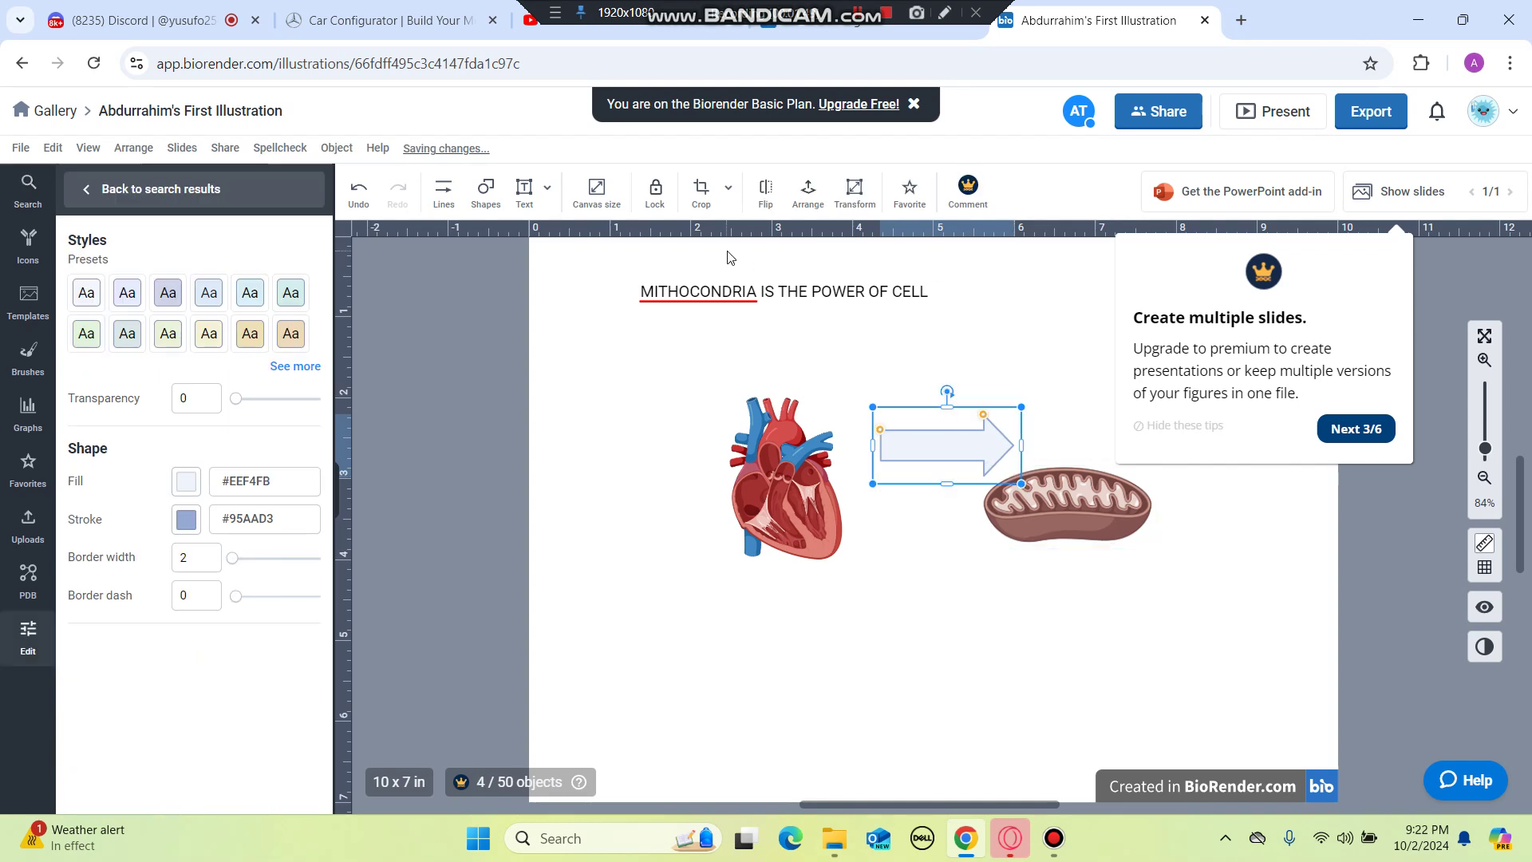
{"action": "left_click", "coordinate": [767, 206]}
{"action": "left_click", "coordinate": [801, 261]}
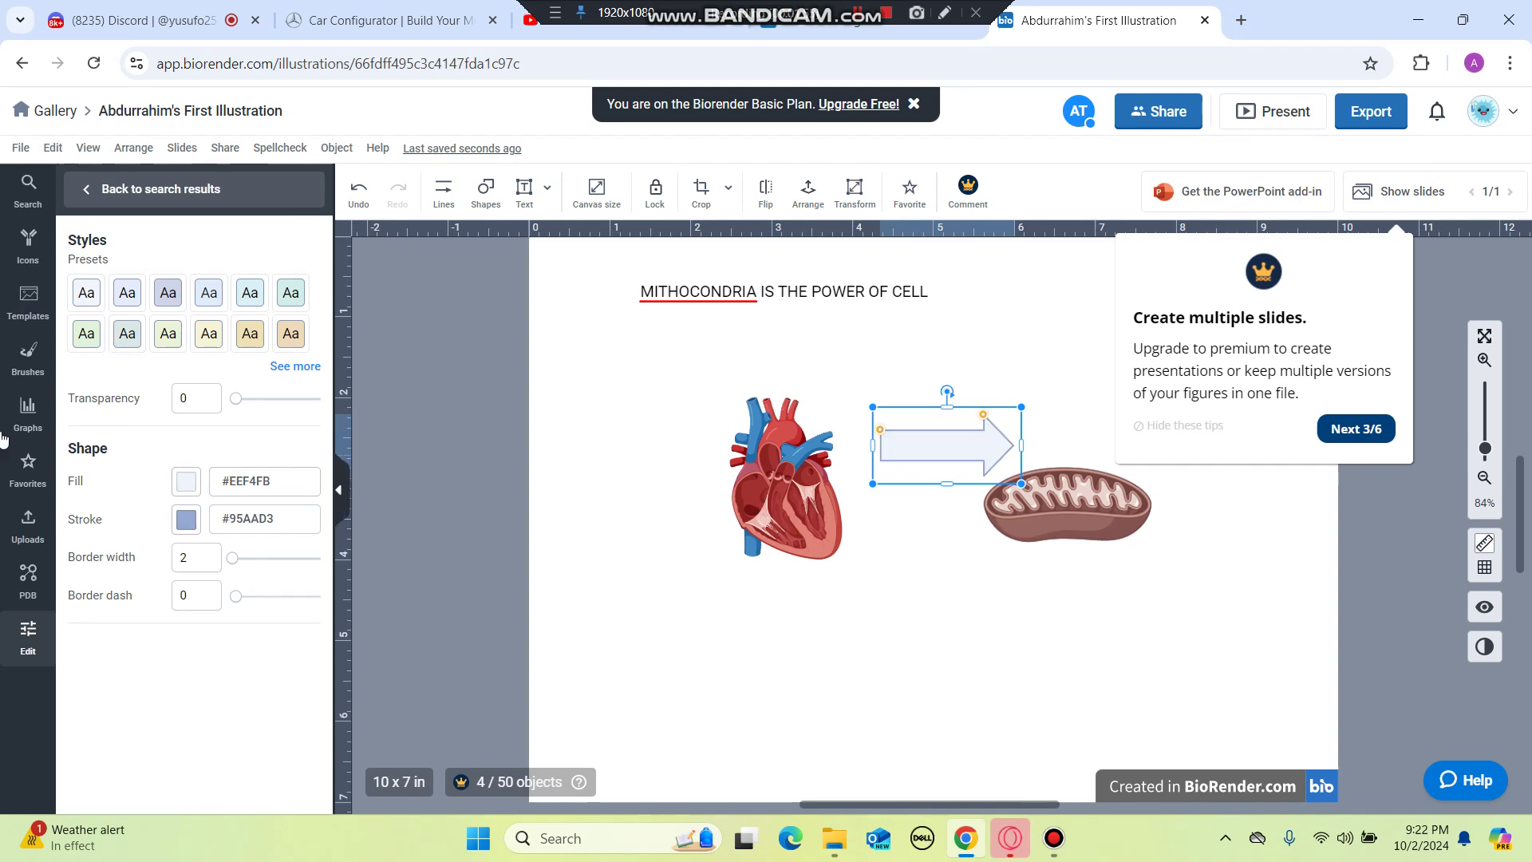
Open and close the Add Graph dialog, then open the Brushes library and dismiss its intro.
{"action": "left_click", "coordinate": [27, 413]}
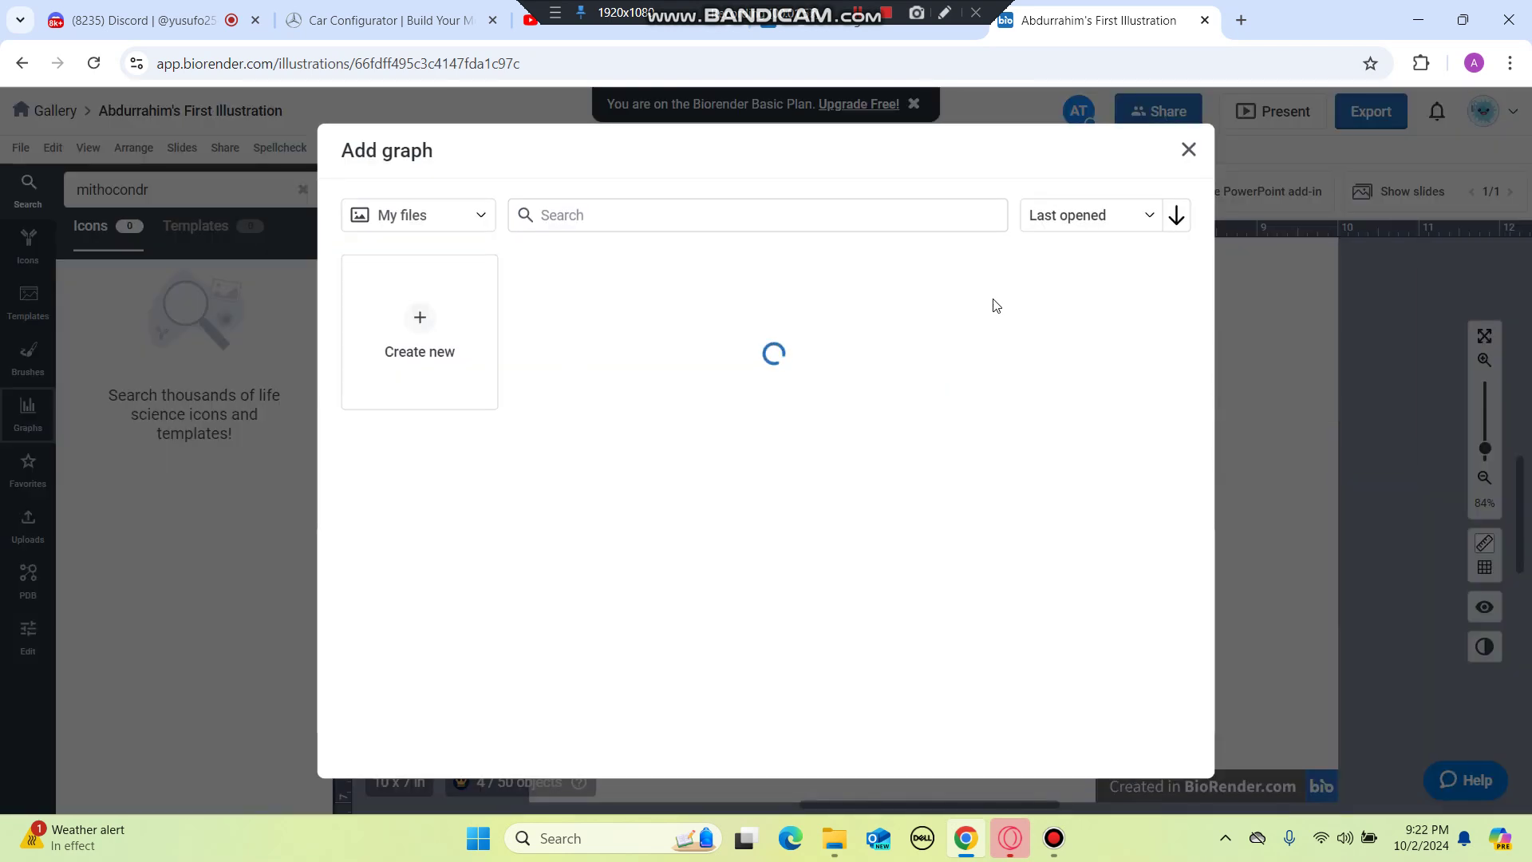
{"action": "left_click", "coordinate": [1188, 150]}
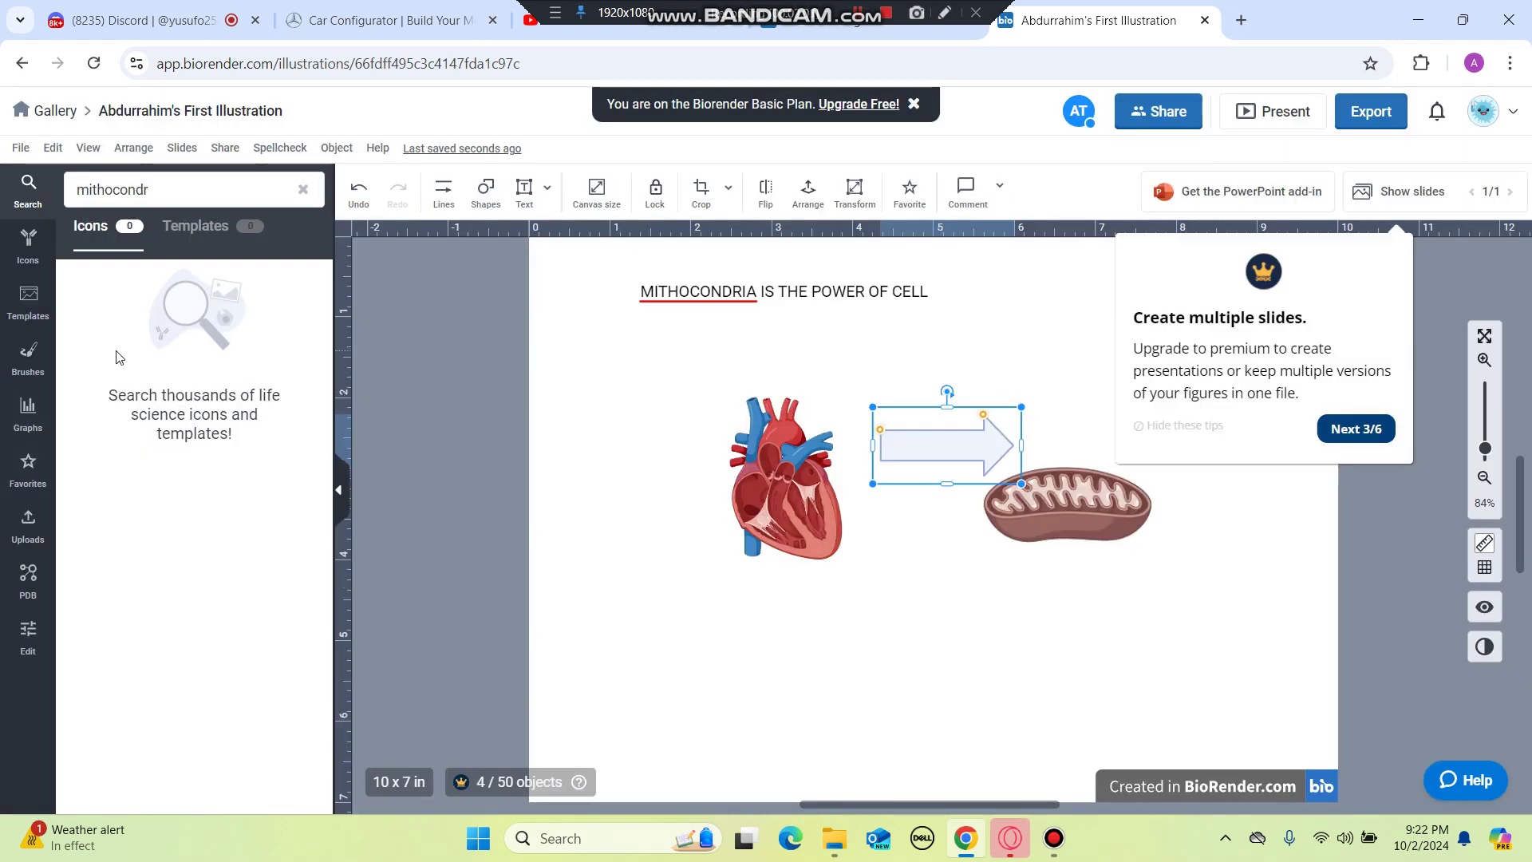
{"action": "left_click", "coordinate": [37, 376]}
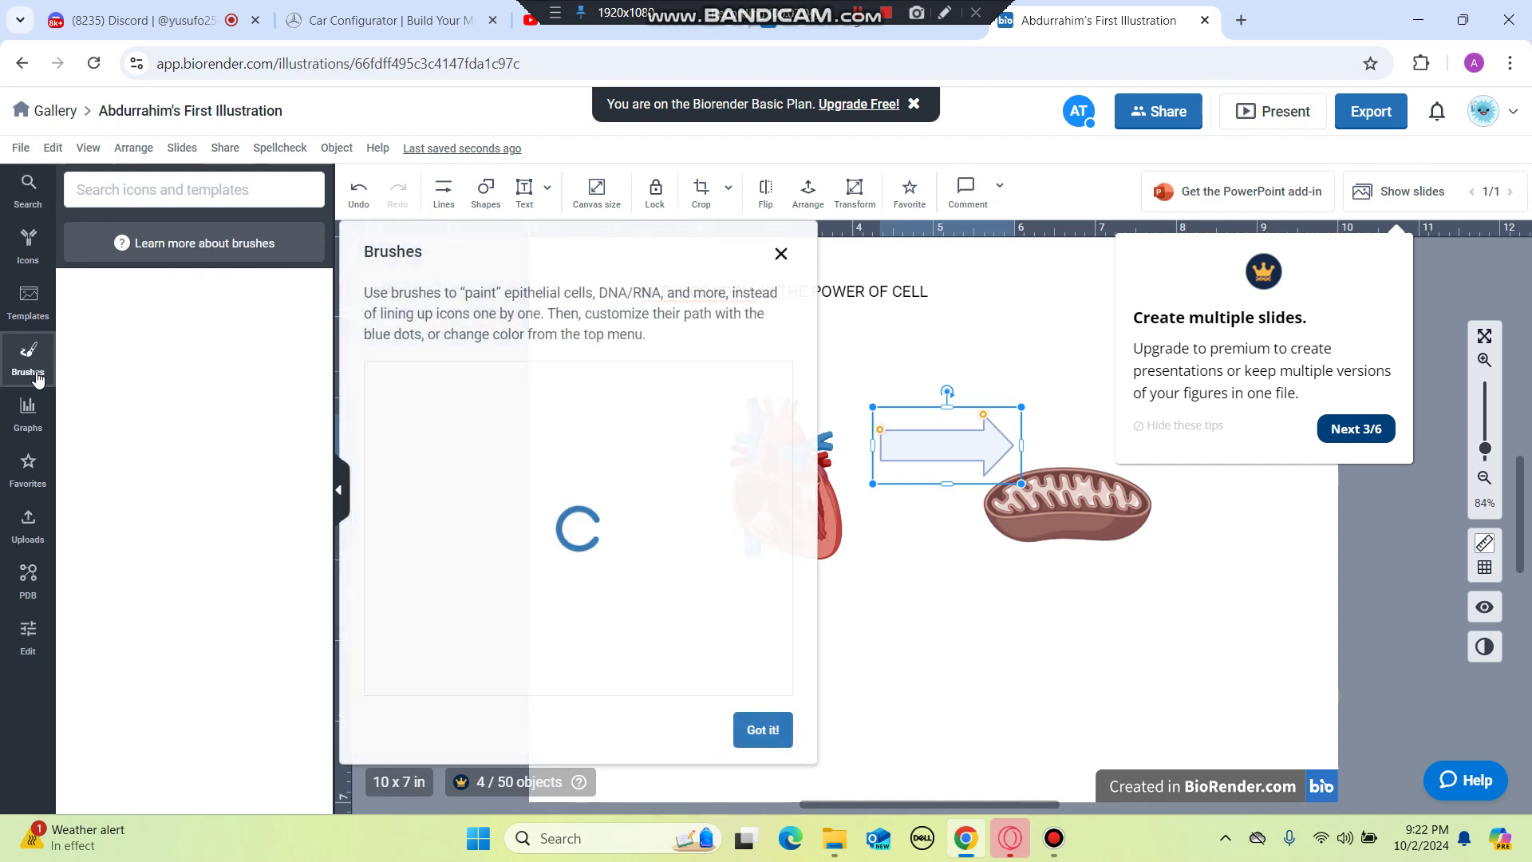
{"action": "left_click", "coordinate": [762, 729]}
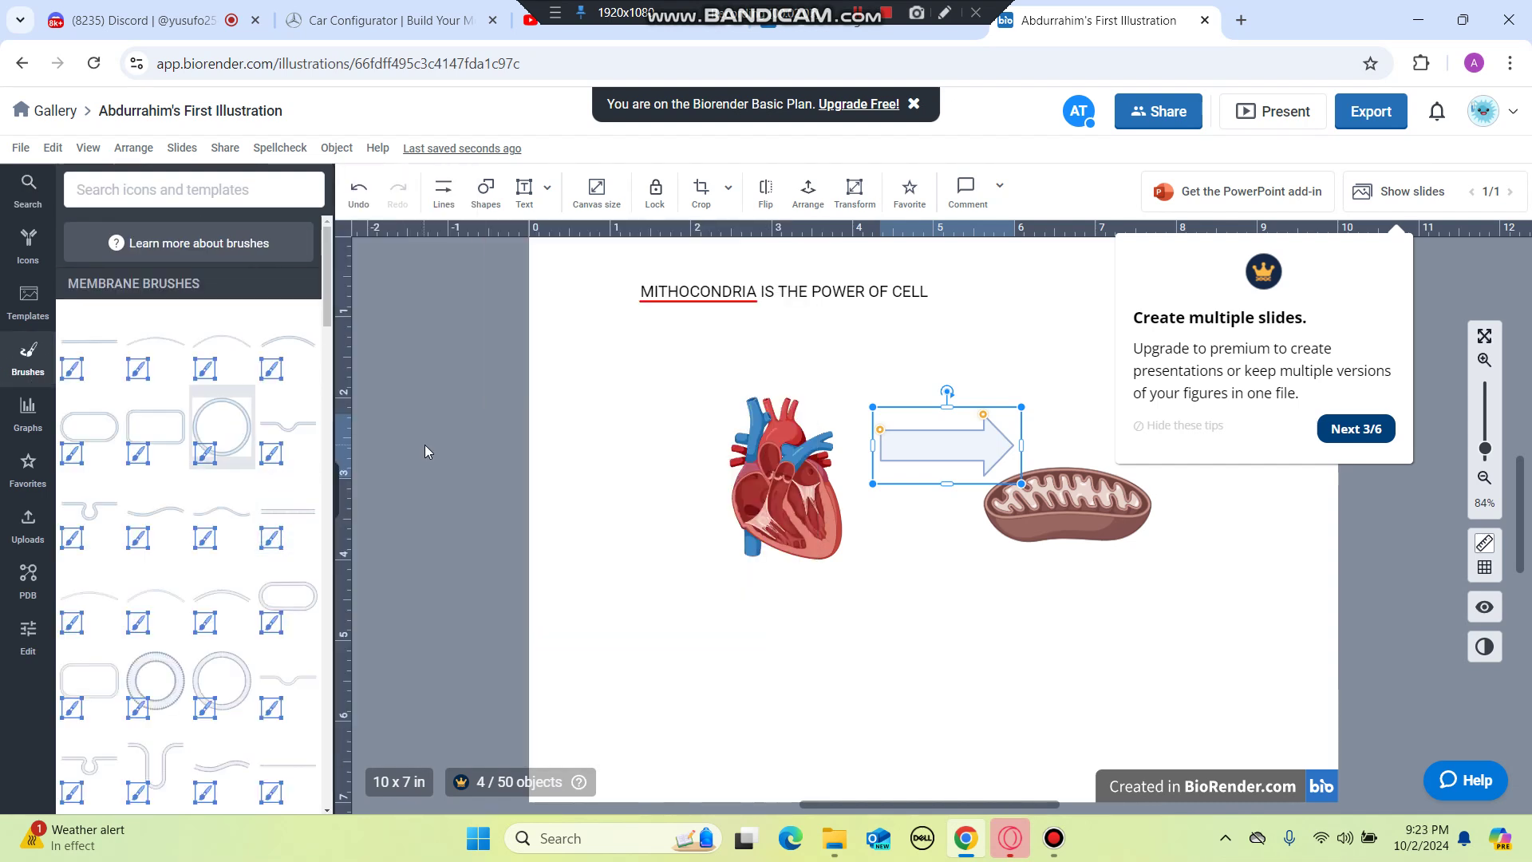
Paint a trial circle membrane on the canvas, then select and delete it.
{"action": "left_click_drag", "start_coordinate": [541, 435], "coordinate": [595, 479]}
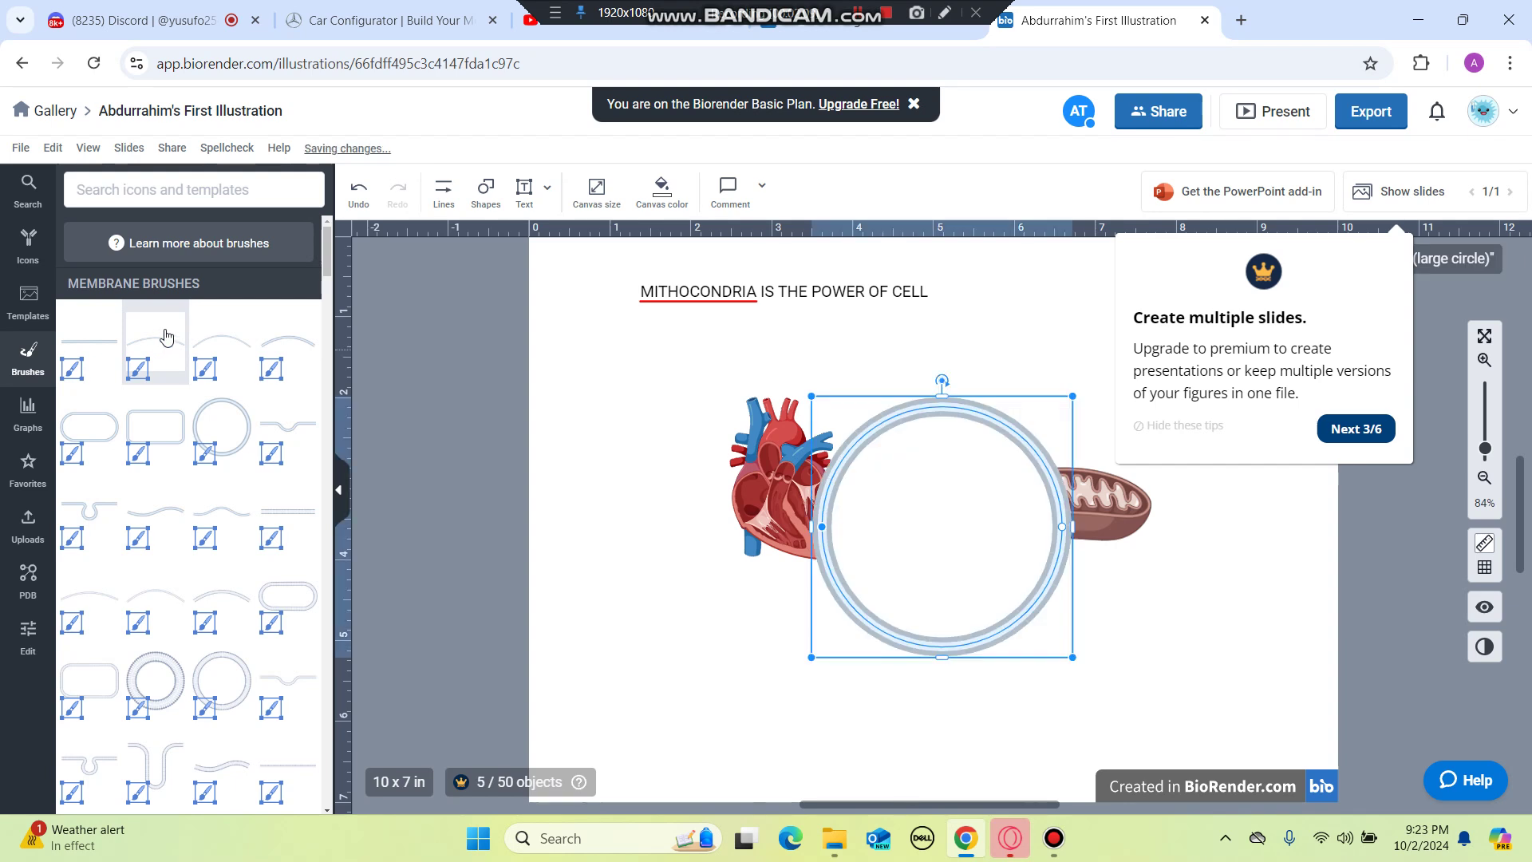
{"action": "left_click", "coordinate": [927, 566]}
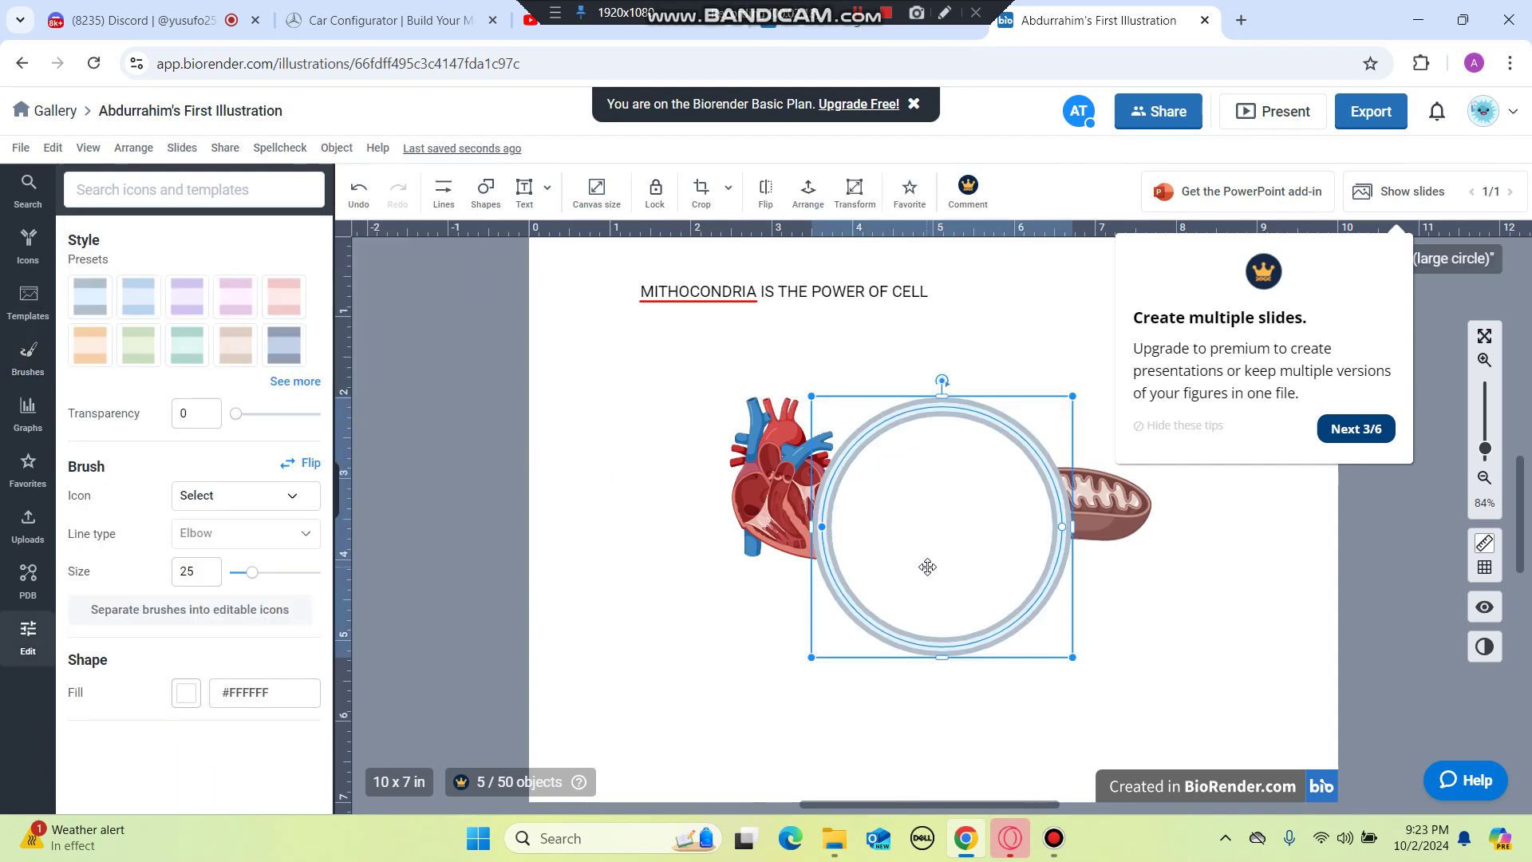
{"action": "key", "text": "Delete"}
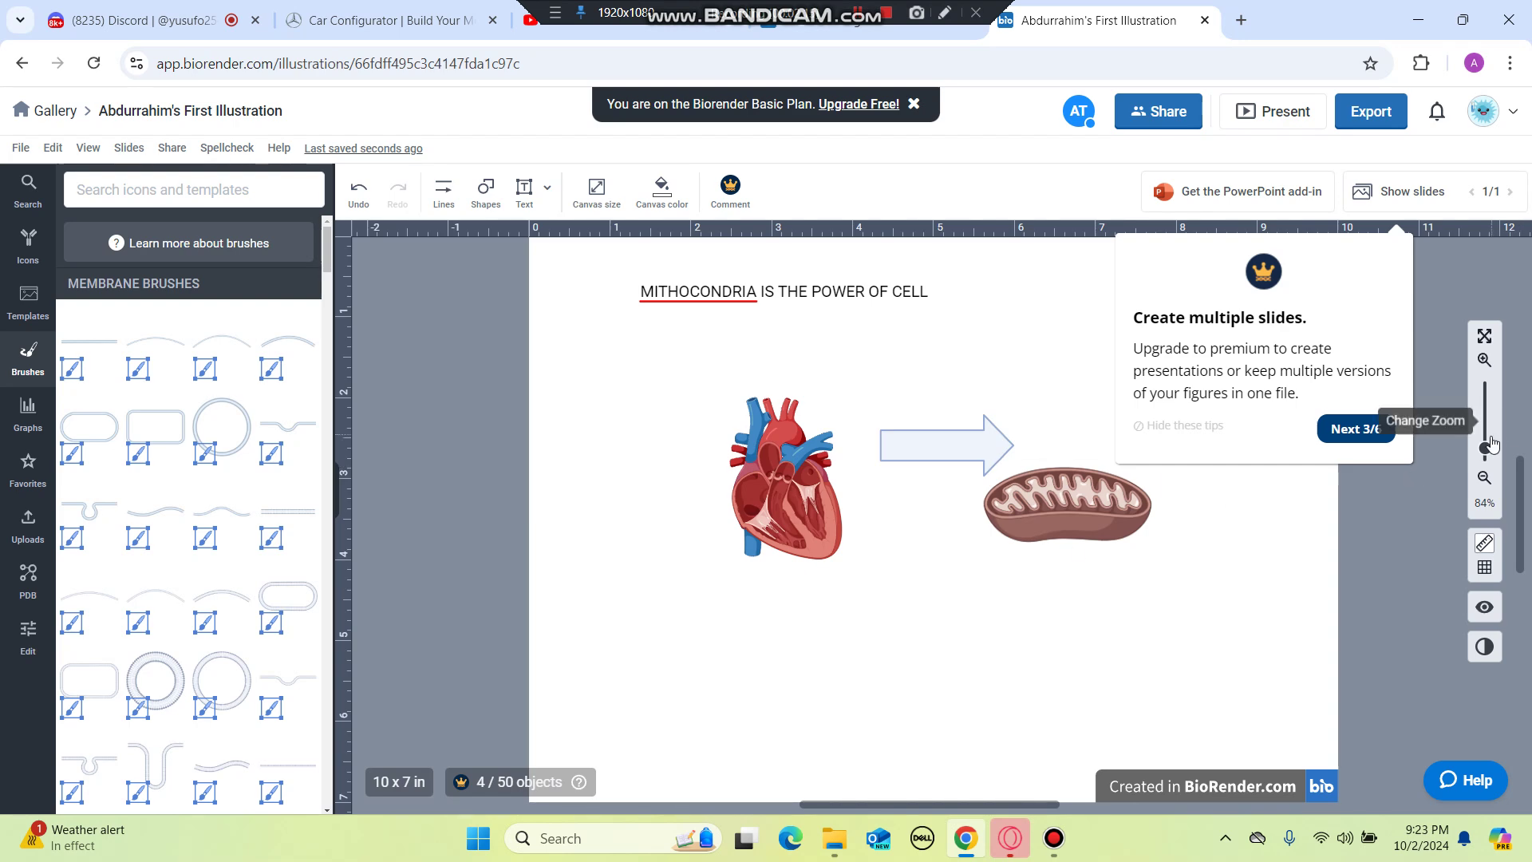
Zoom in on the heart and mitochondrion, zoom back out, and close the Basic Plan upgrade banner.
{"action": "mouse_move", "coordinate": [1485, 449]}
{"action": "left_mouse_down"}
{"action": "mouse_move", "coordinate": [1485, 431]}
{"action": "mouse_move", "coordinate": [1490, 473]}
{"action": "left_mouse_up"}
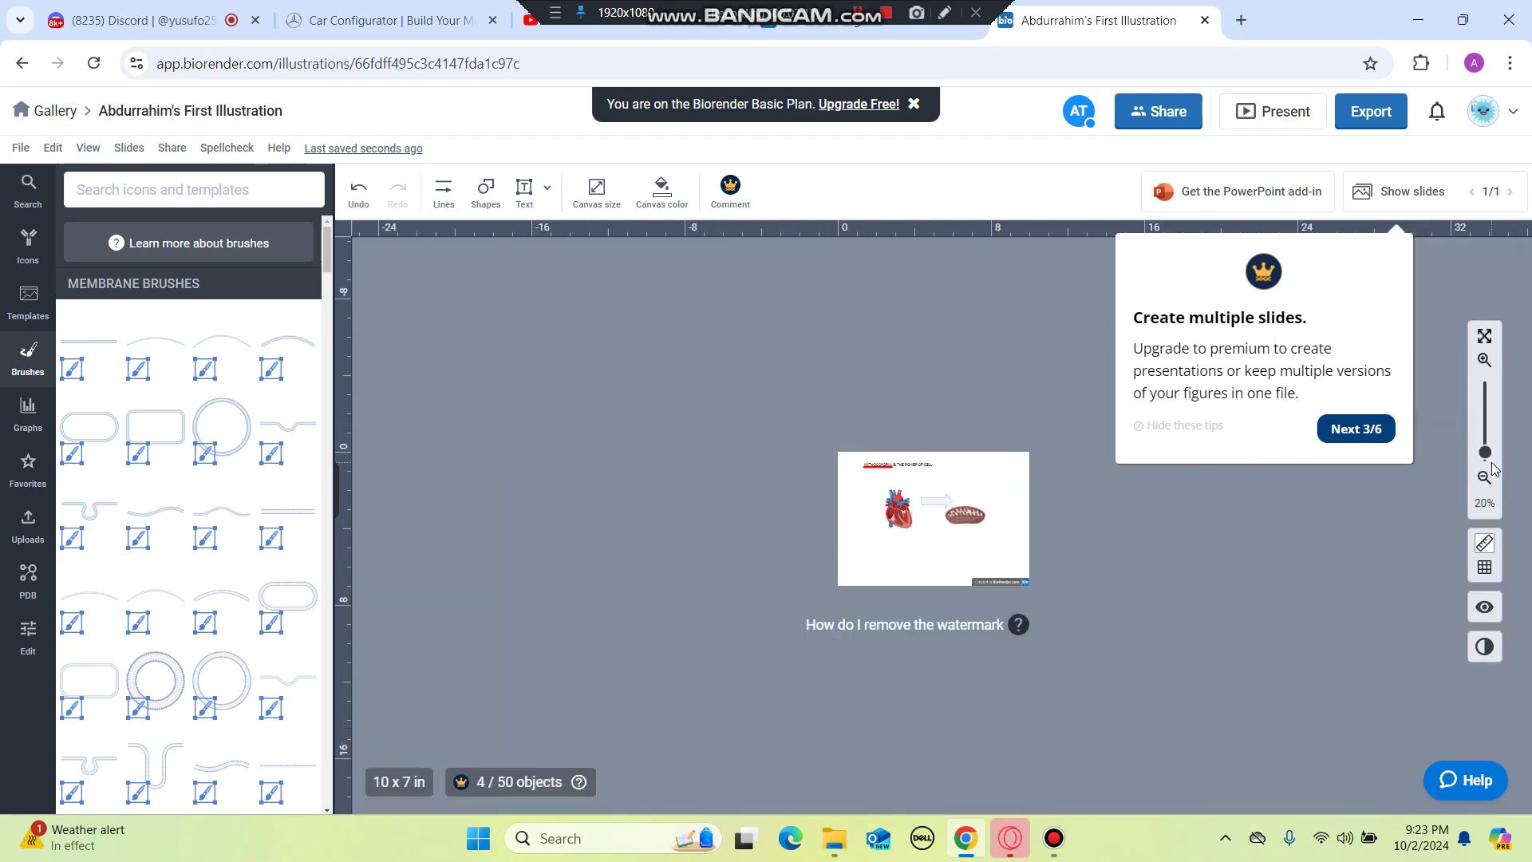
{"action": "left_click", "coordinate": [1485, 435]}
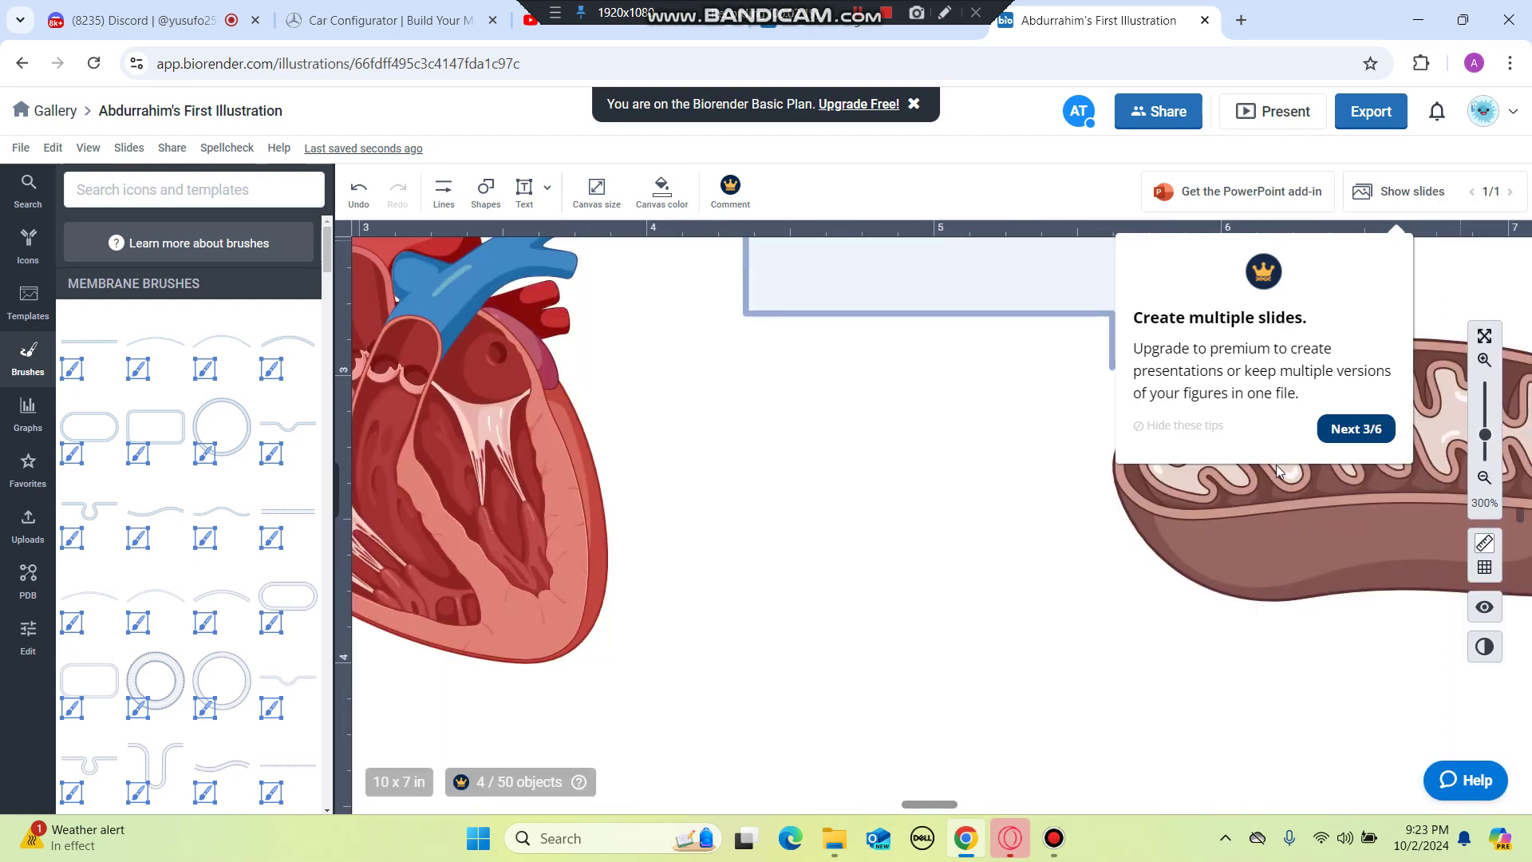
{"action": "left_click", "coordinate": [1486, 450]}
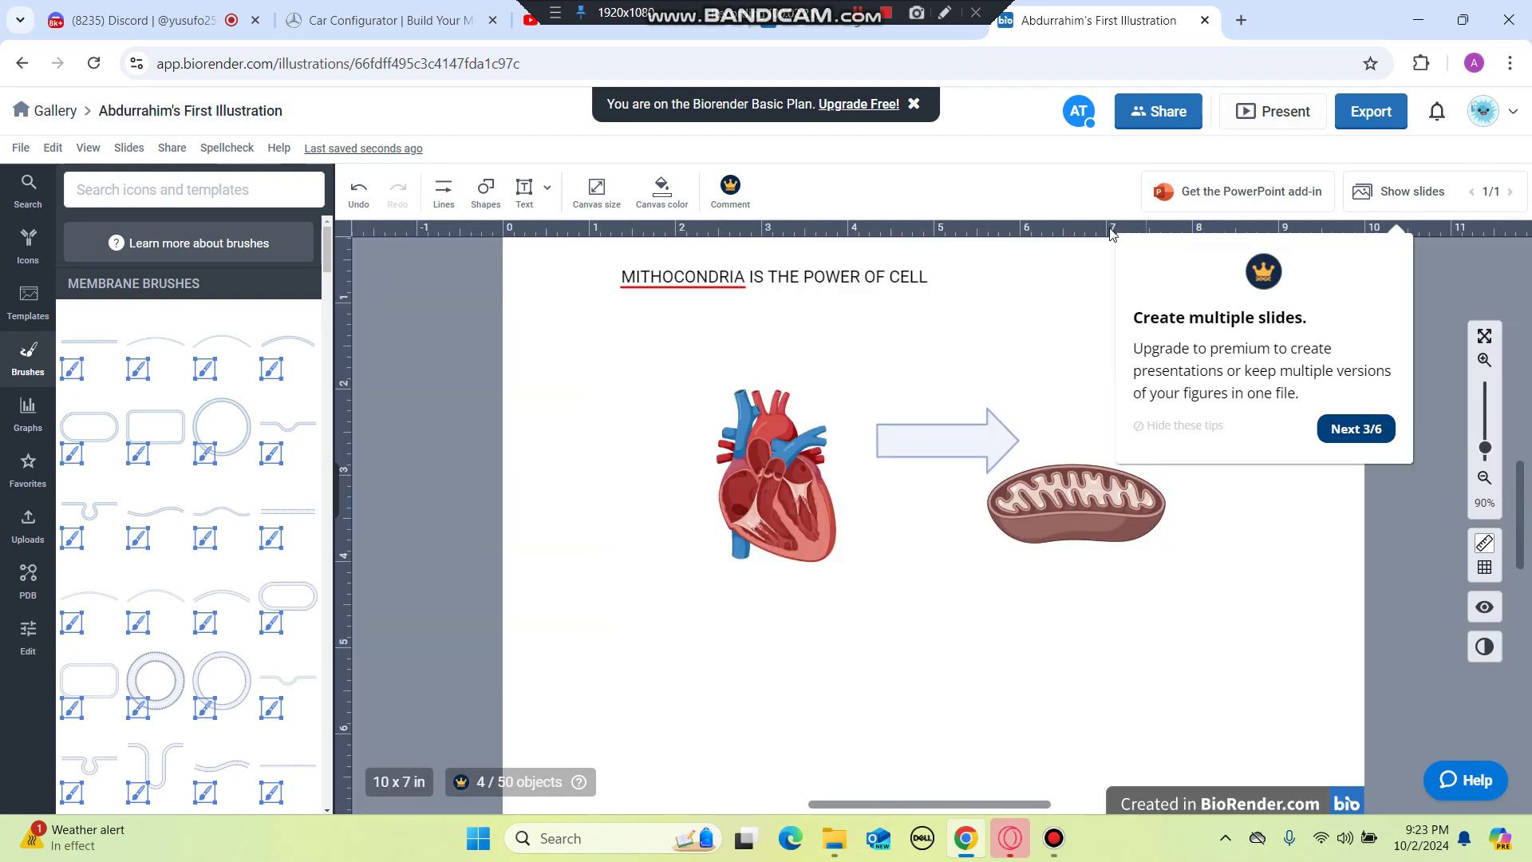
{"action": "left_click", "coordinate": [916, 105]}
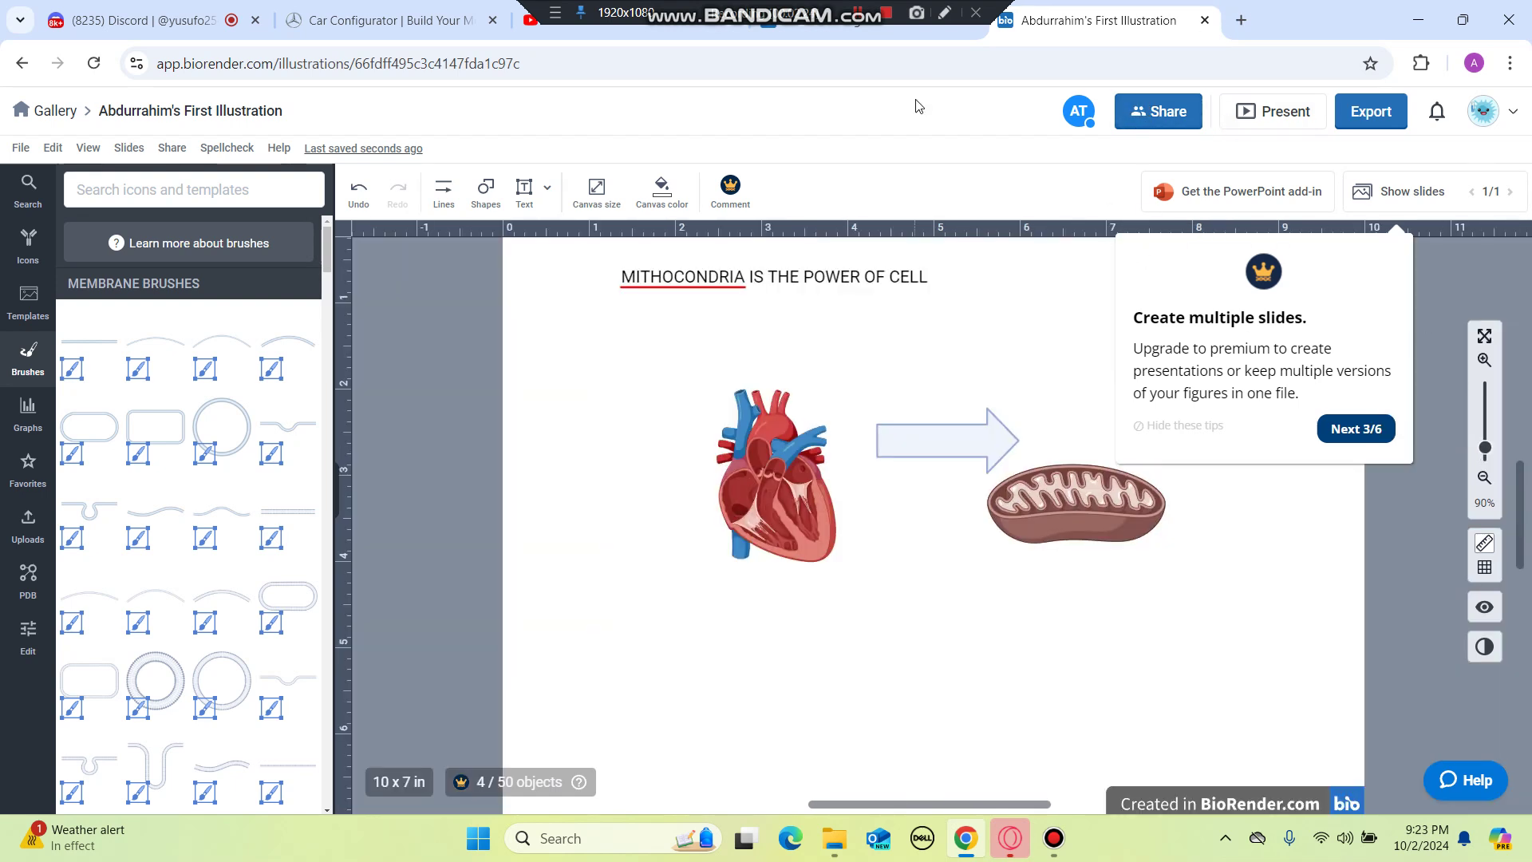
Cancel the Invite collaborators dialog without sharing, then show the empty Favorites library.
{"action": "left_click", "coordinate": [1149, 110]}
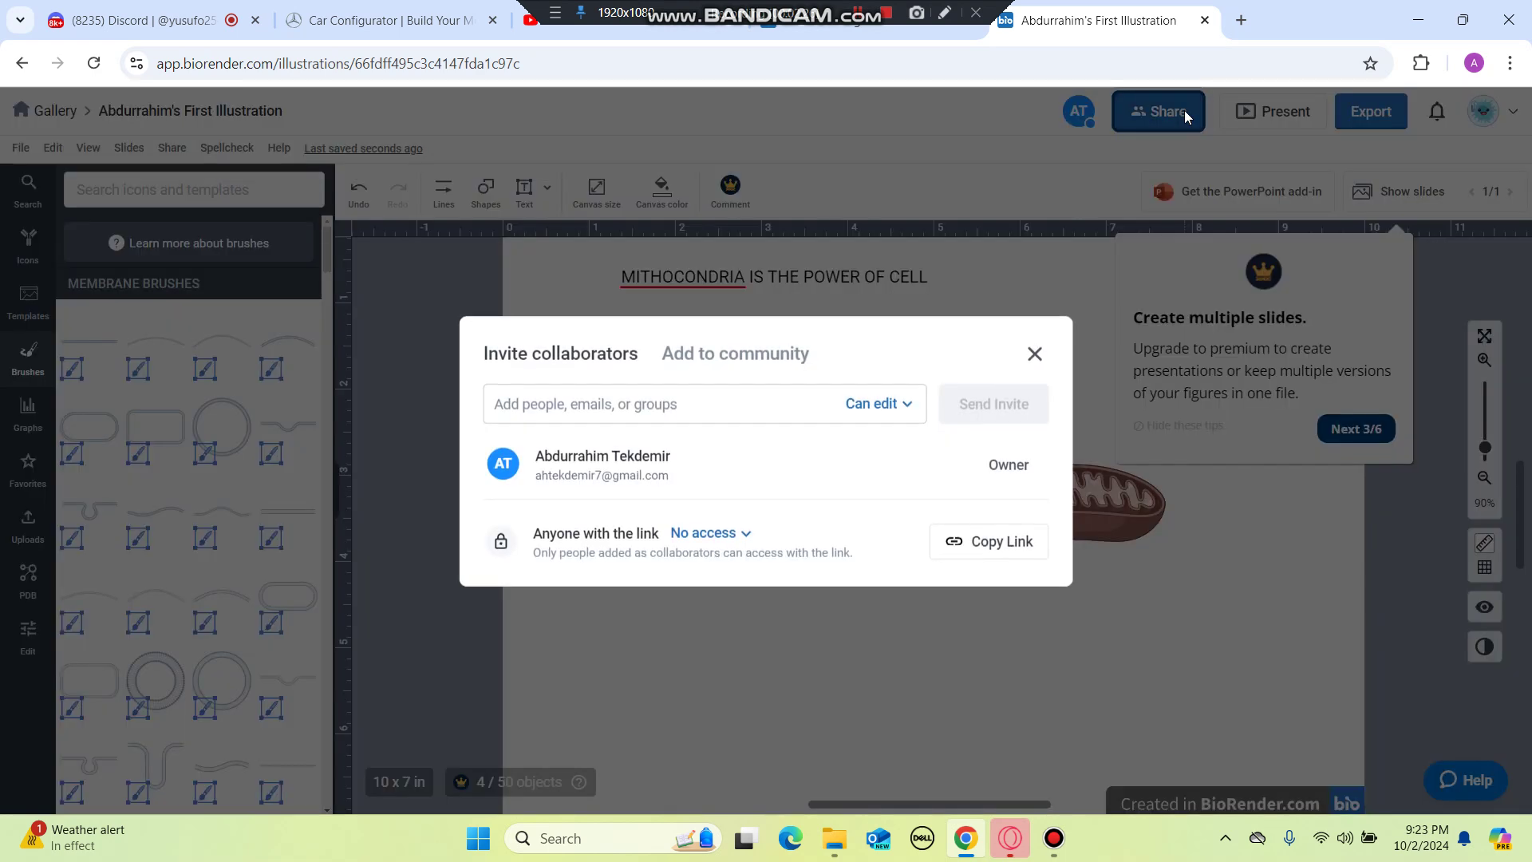
{"action": "left_click", "coordinate": [573, 401]}
{"action": "left_click", "coordinate": [1035, 355]}
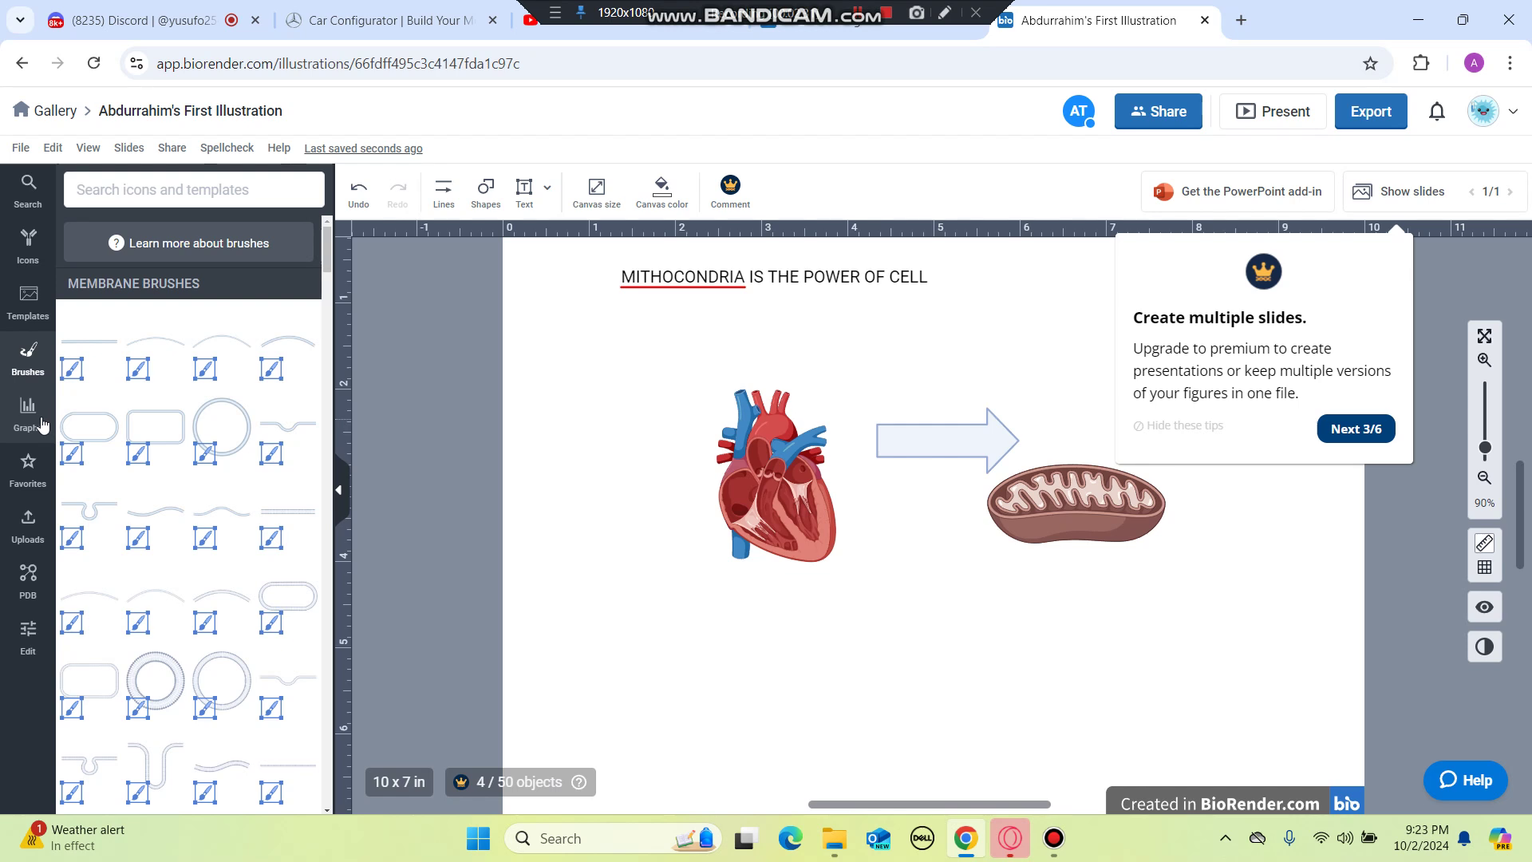
{"action": "left_click", "coordinate": [28, 475]}
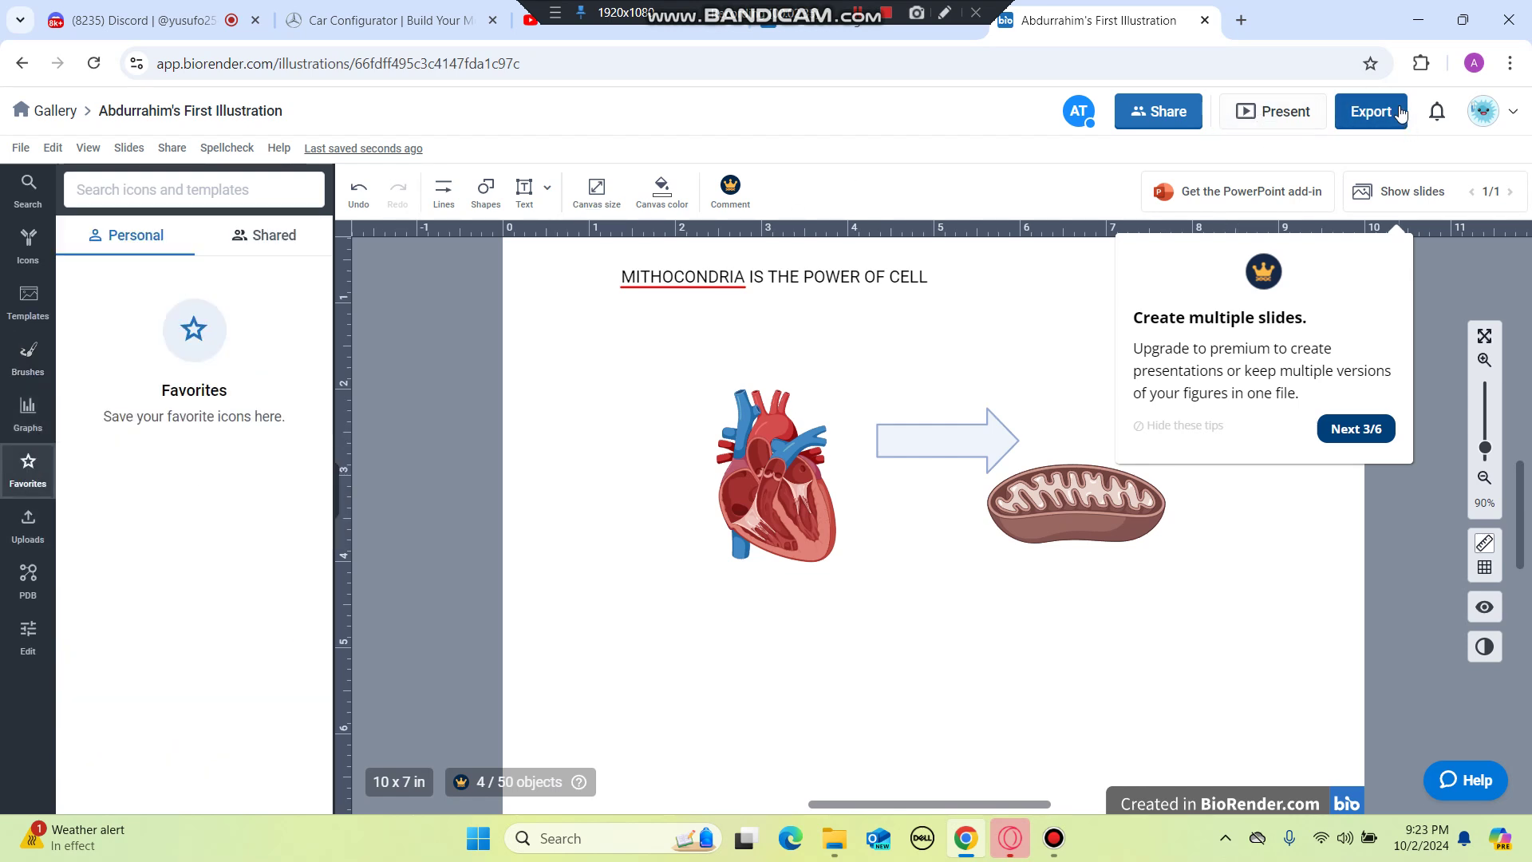
Export the figure as a 72 DPI PNG (720 x 504), closing the citation popup and preview.
{"action": "left_click", "coordinate": [1364, 113]}
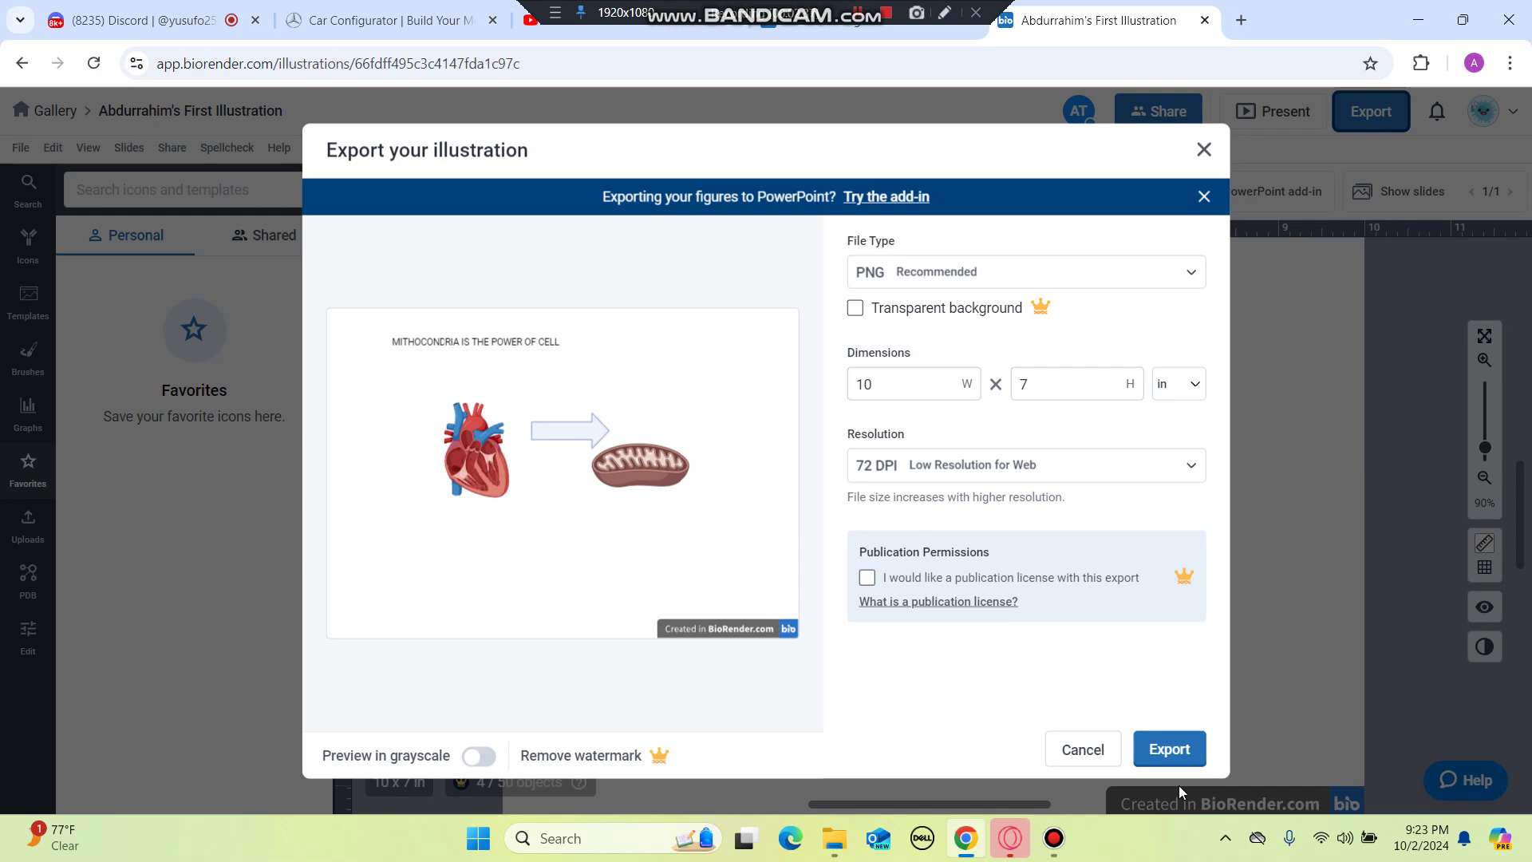
{"action": "left_click", "coordinate": [1169, 750]}
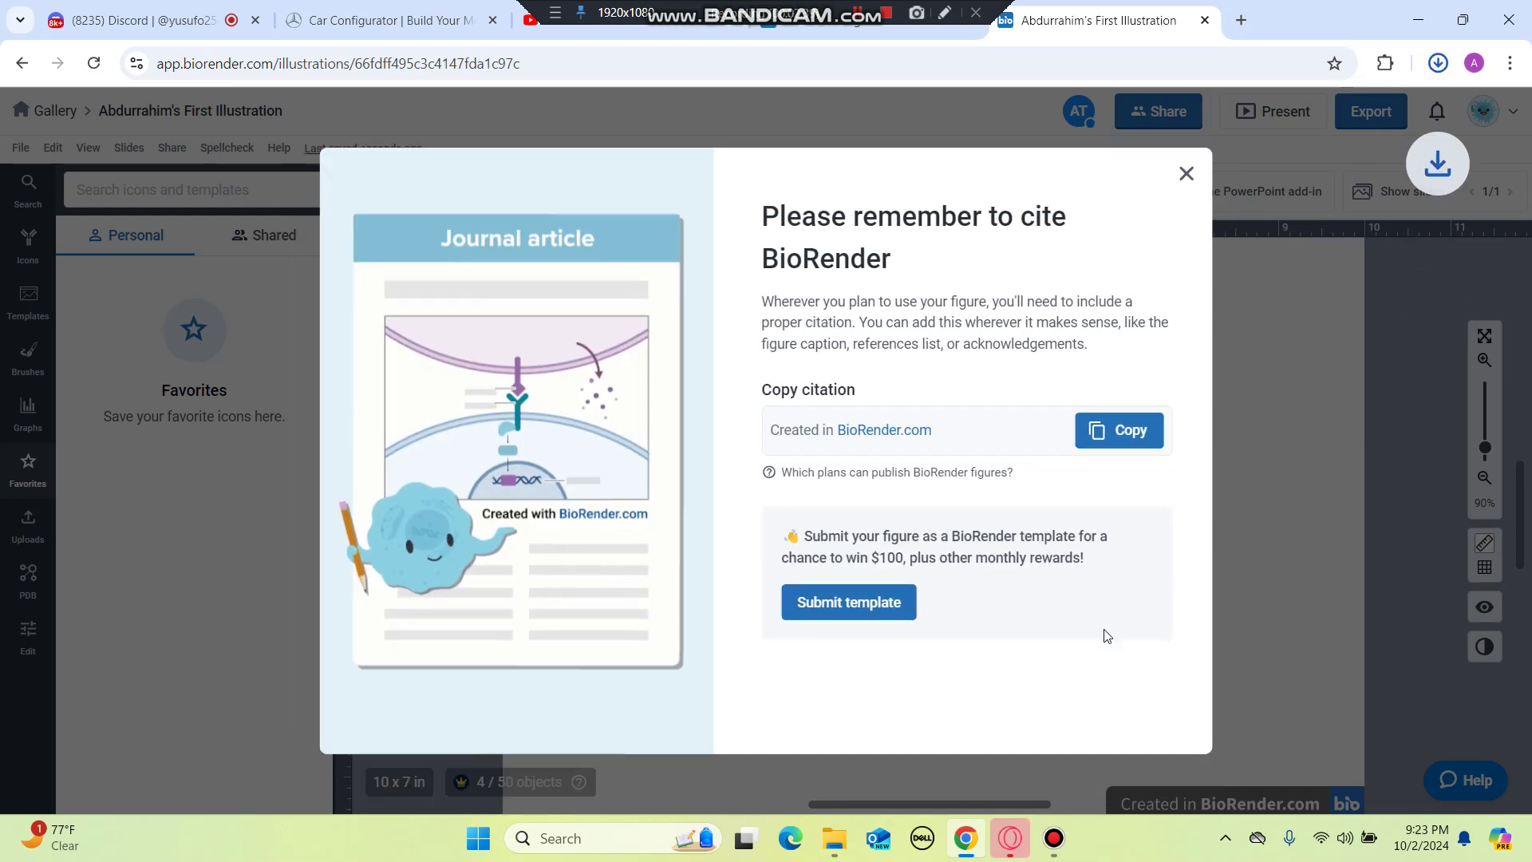
{"action": "left_click", "coordinate": [1187, 173]}
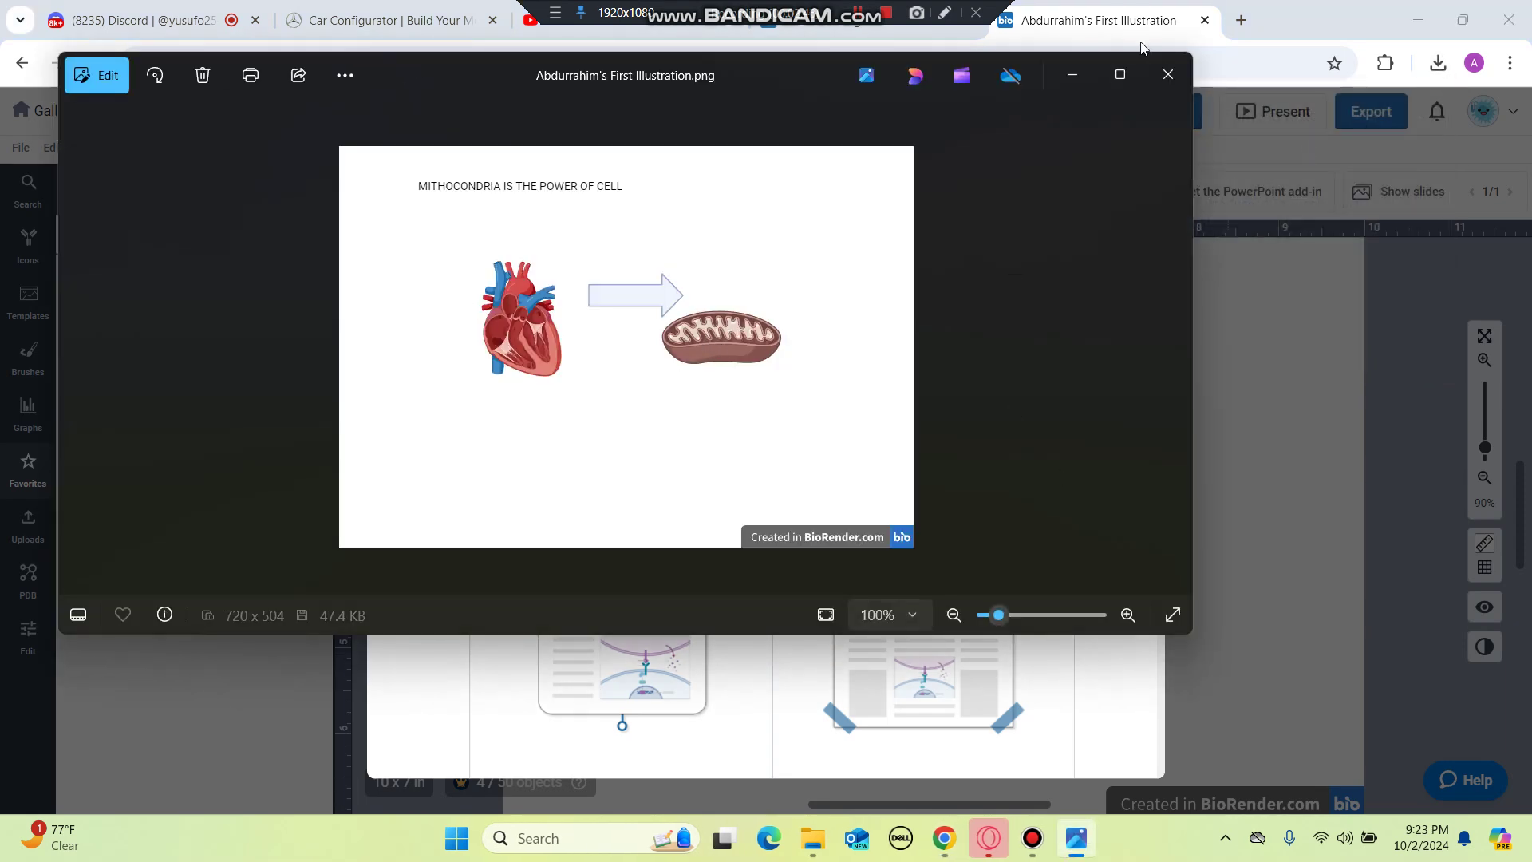
{"action": "left_click", "coordinate": [1172, 76]}
Upload the exported PNG from the Downloads folder into personal Uploads.
{"action": "left_click", "coordinate": [1139, 150]}
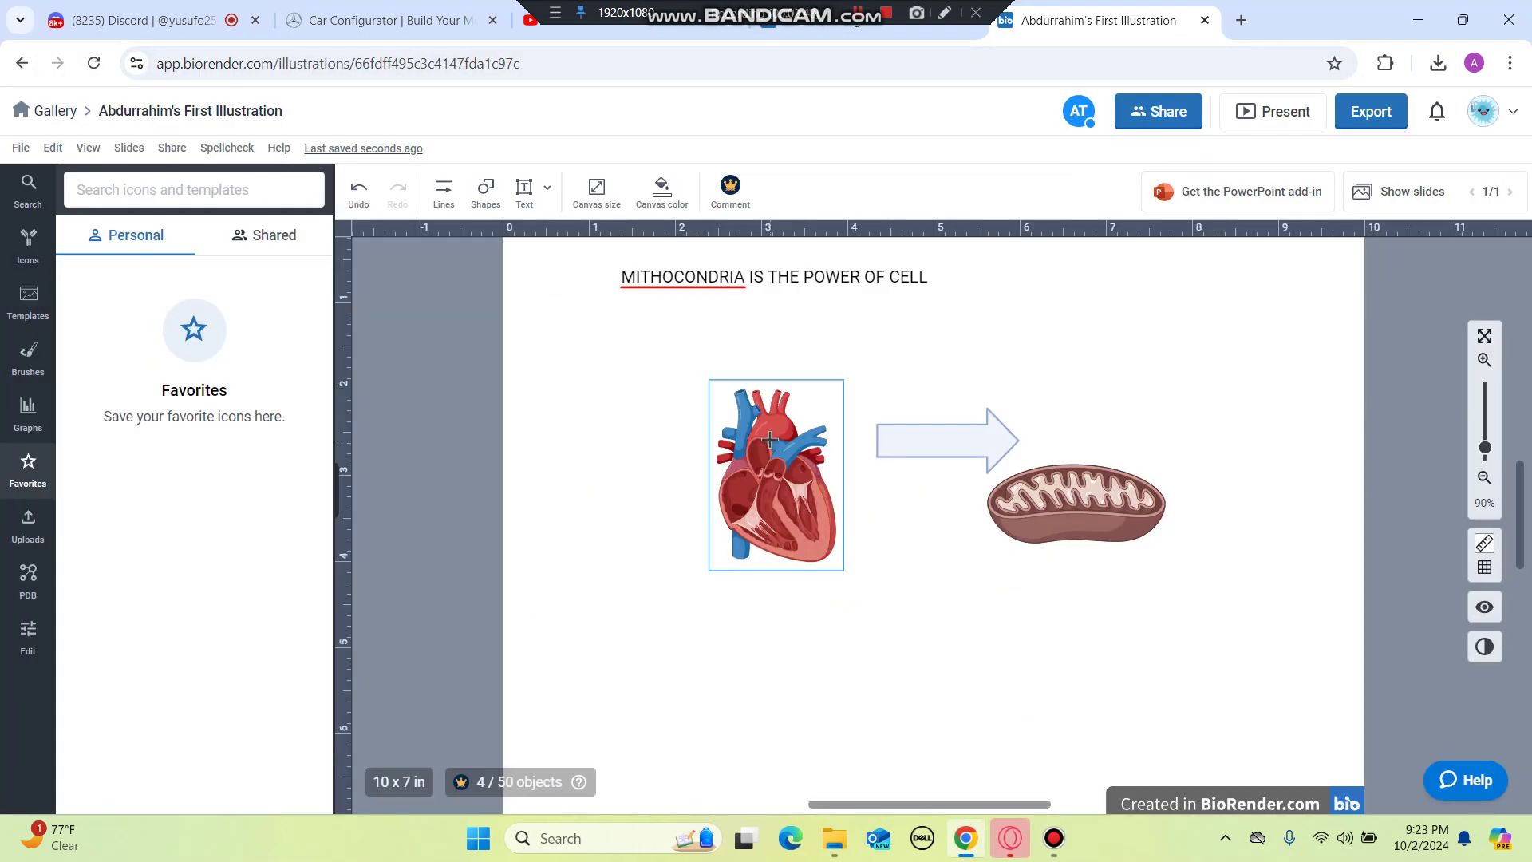
{"action": "left_click", "coordinate": [31, 536]}
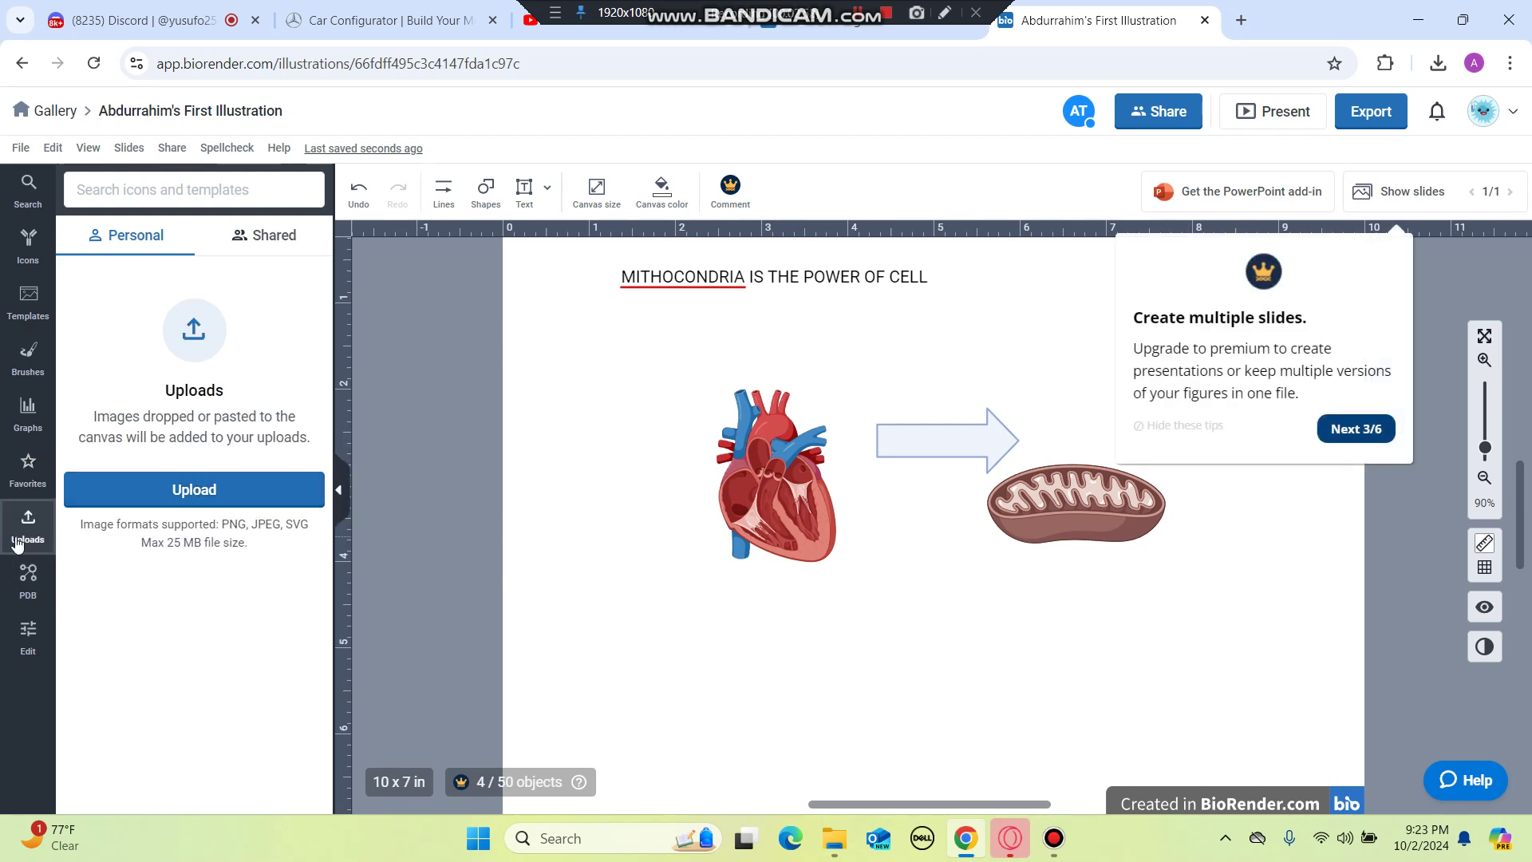
{"action": "left_click", "coordinate": [190, 506]}
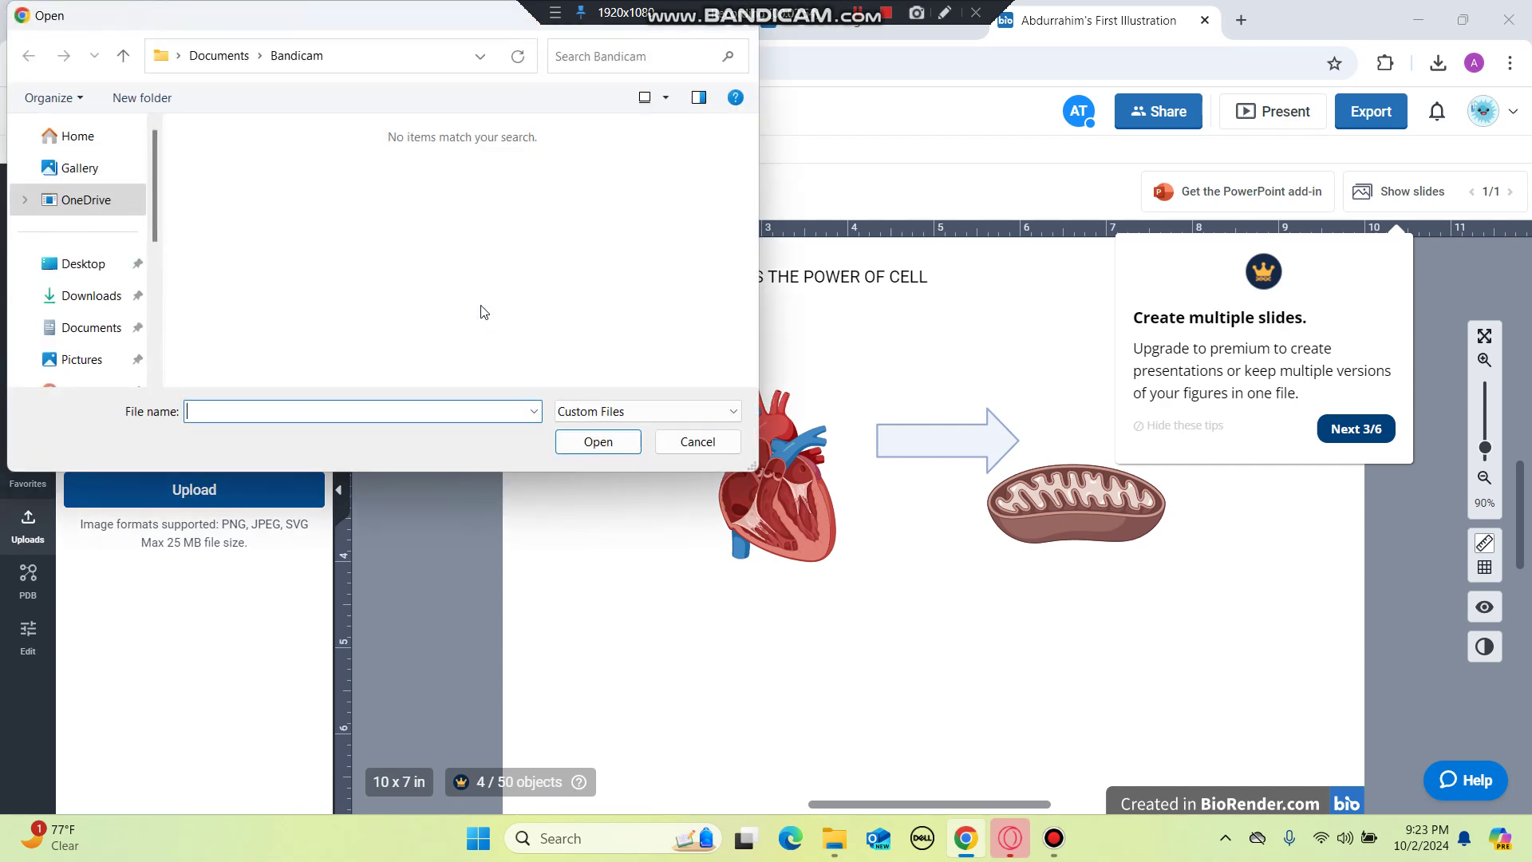
{"action": "left_click", "coordinate": [91, 296]}
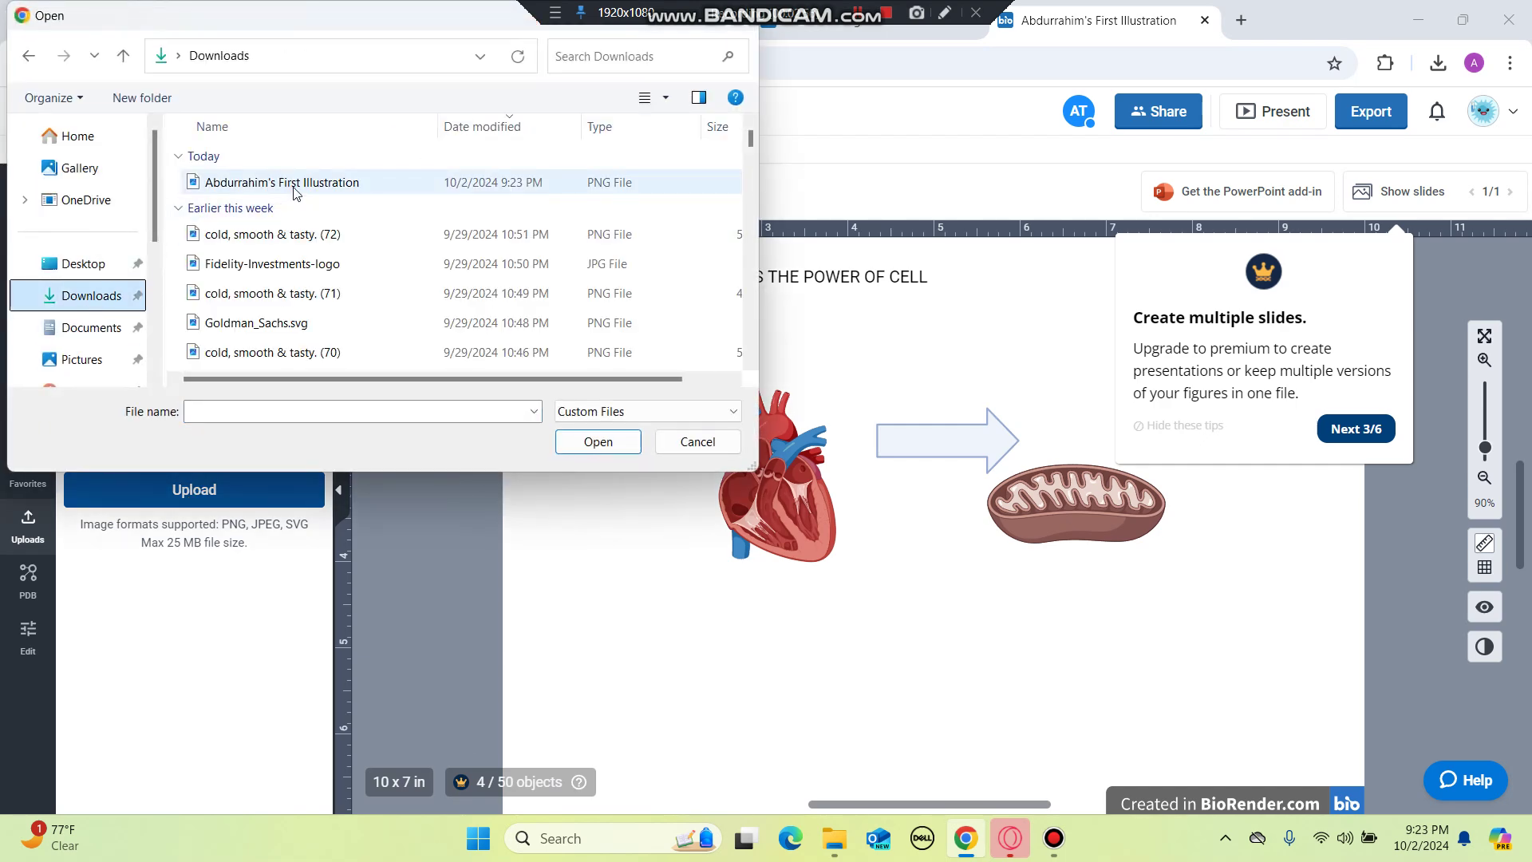
{"action": "left_click", "coordinate": [295, 186]}
{"action": "left_click", "coordinate": [599, 441]}
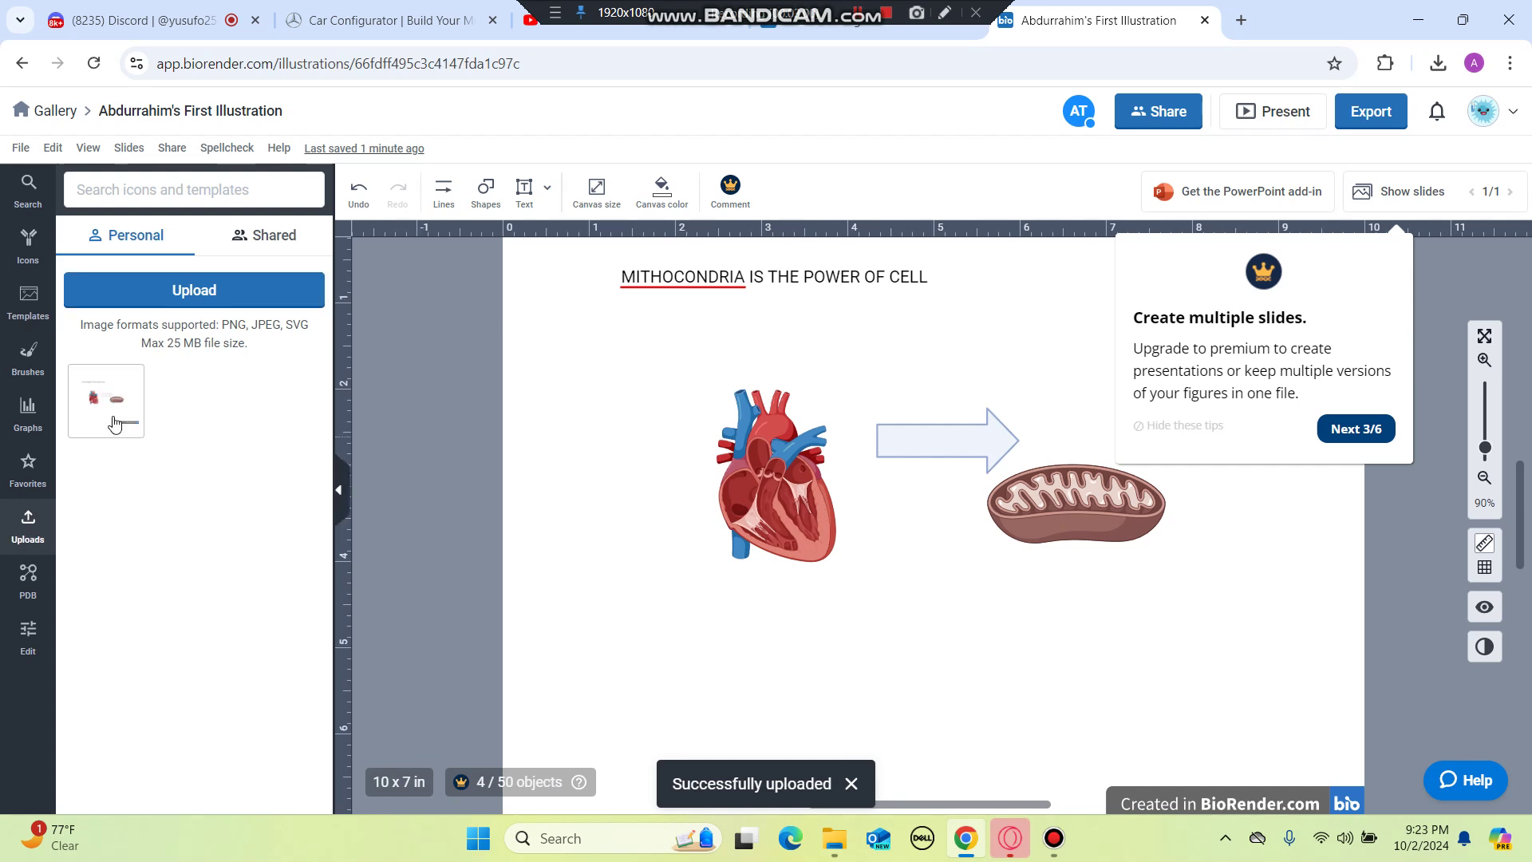
Place the uploaded image on the canvas, delete it again, and show the icon categories.
{"action": "left_click", "coordinate": [116, 409]}
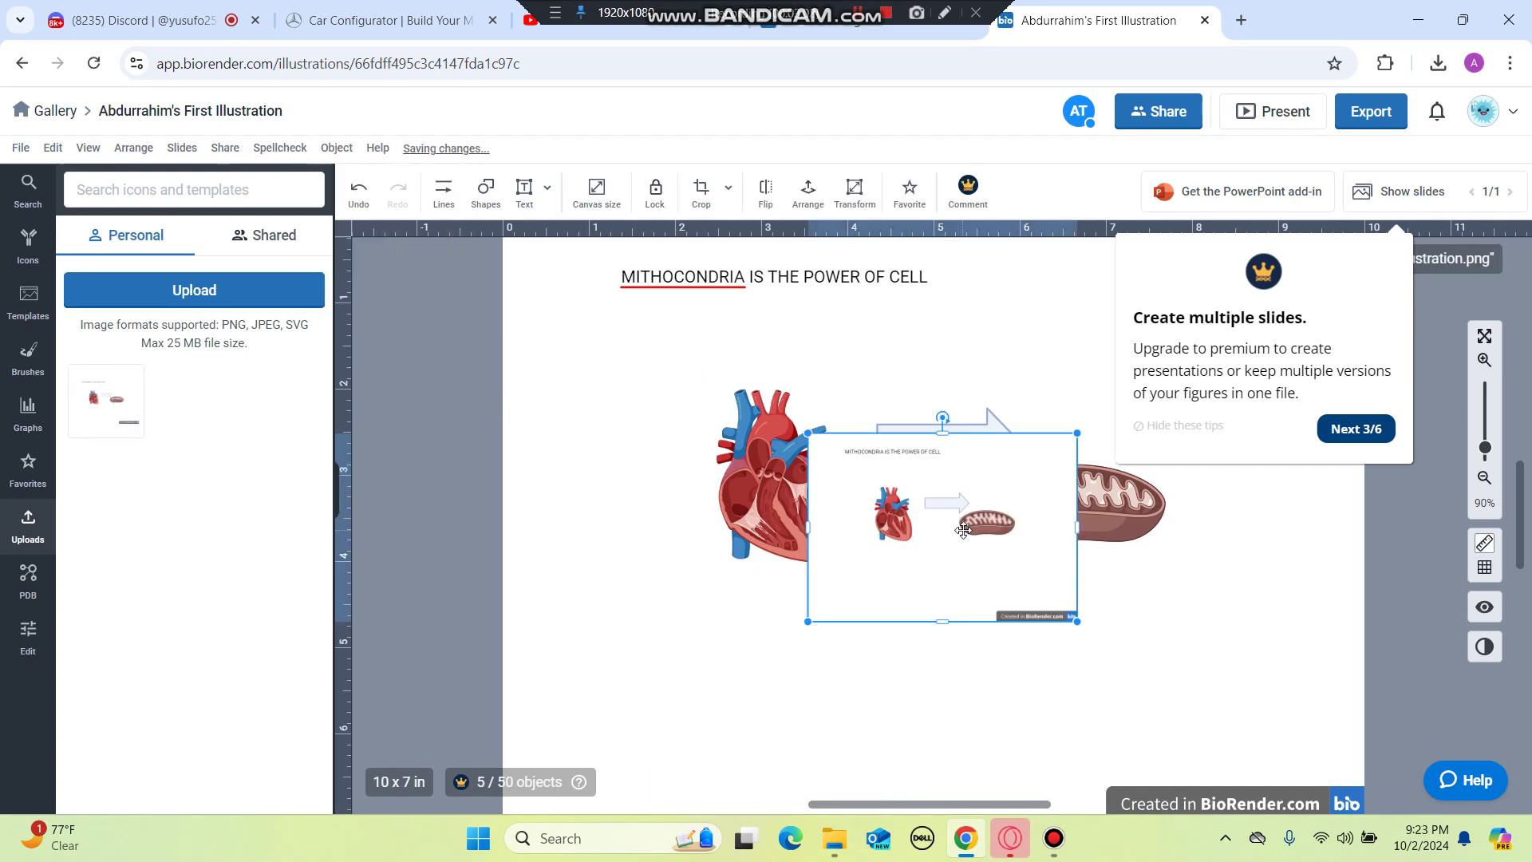
{"action": "key", "text": "Delete"}
{"action": "left_click", "coordinate": [37, 252]}
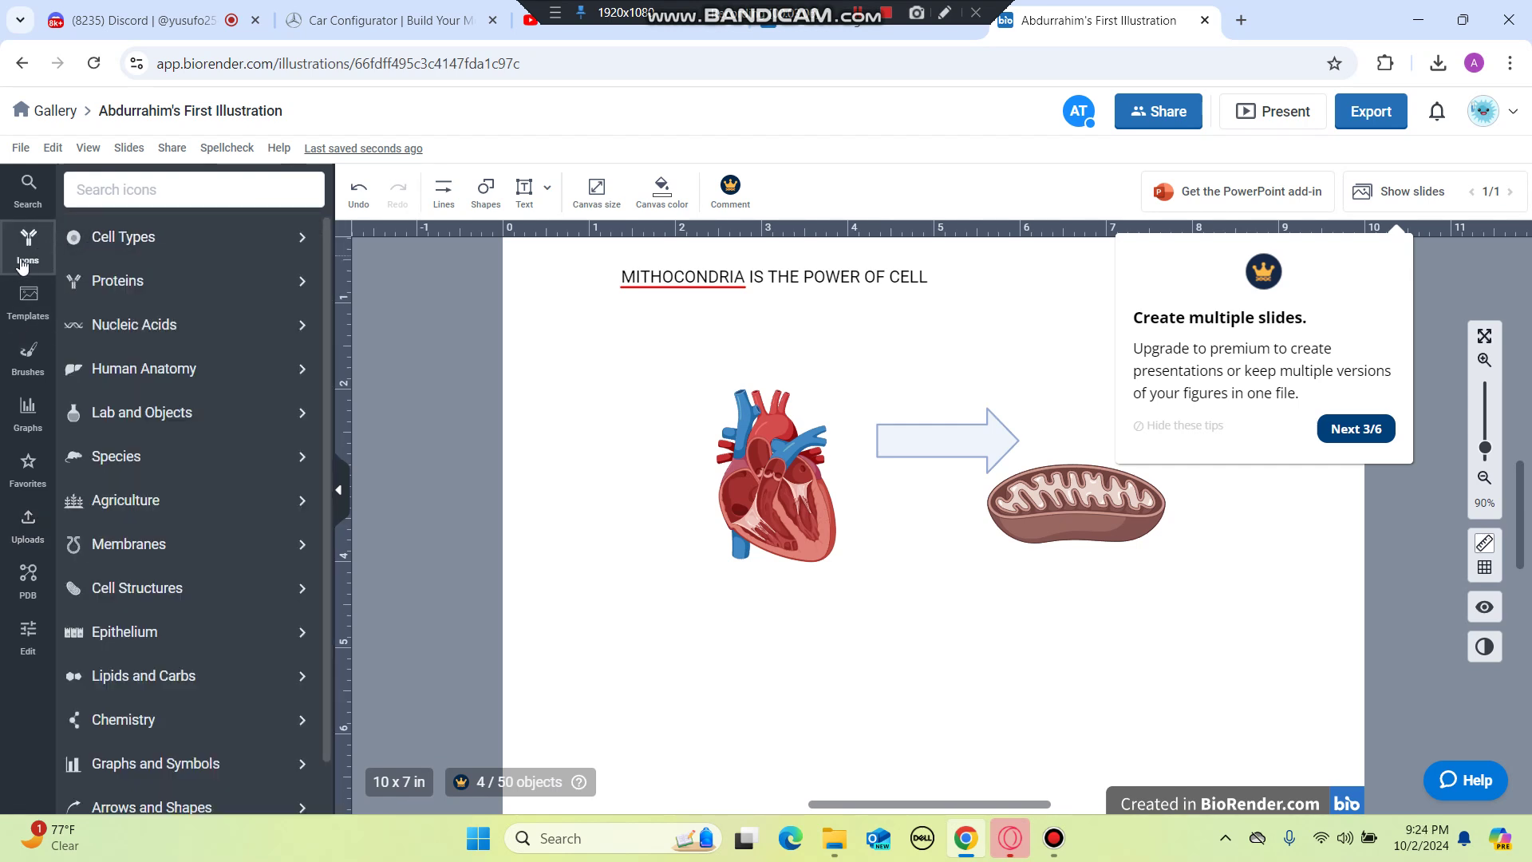
Scroll through the icon categories, then switch to the icon search panel.
{"action": "scroll", "coordinate": [211, 527], "scroll_direction": "down", "scroll_amount": 1}
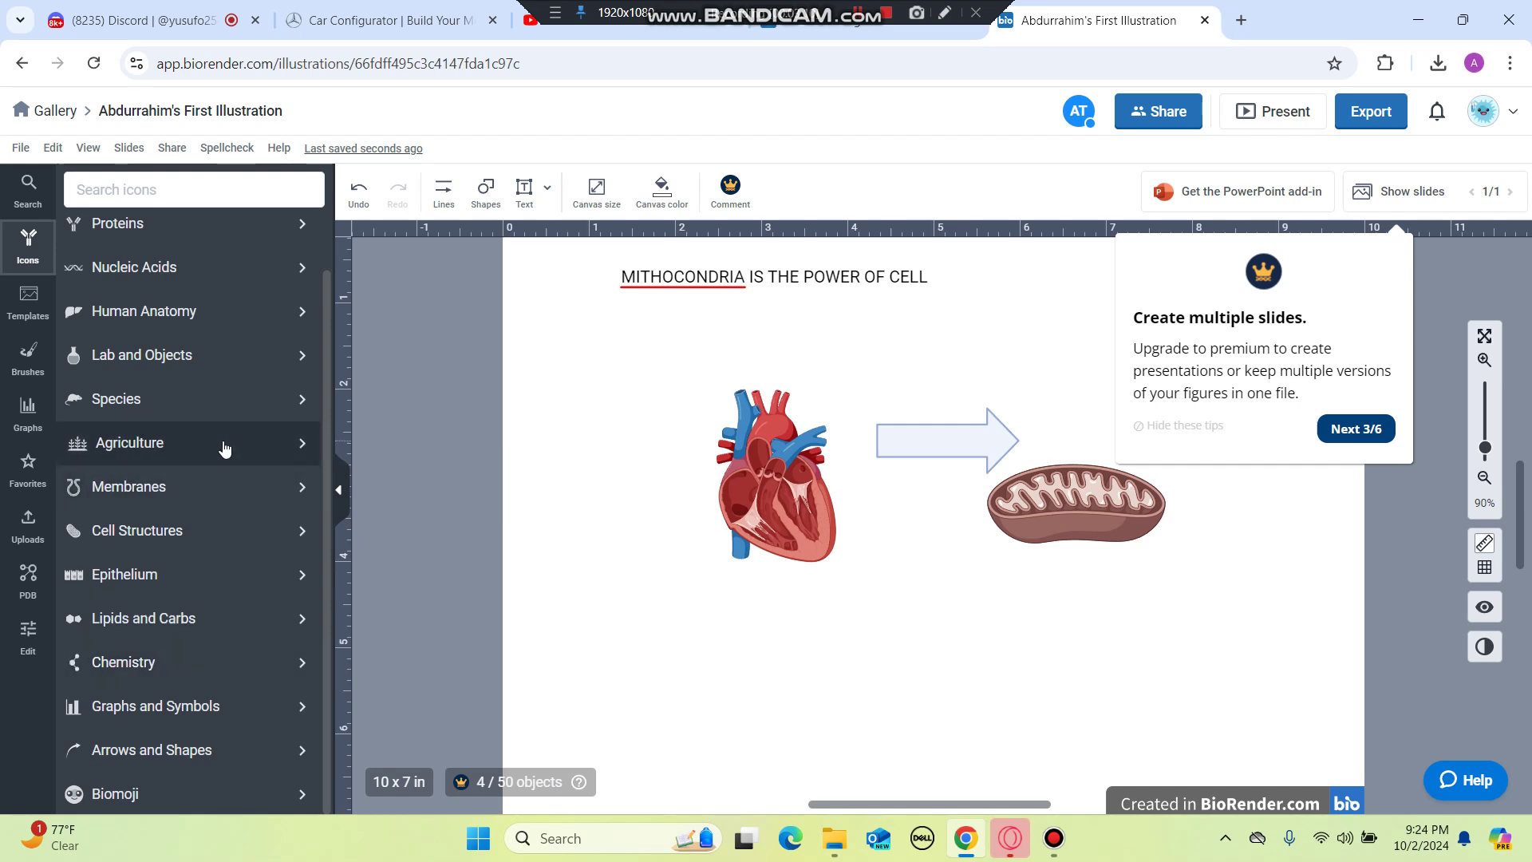
{"action": "left_click", "coordinate": [28, 243]}
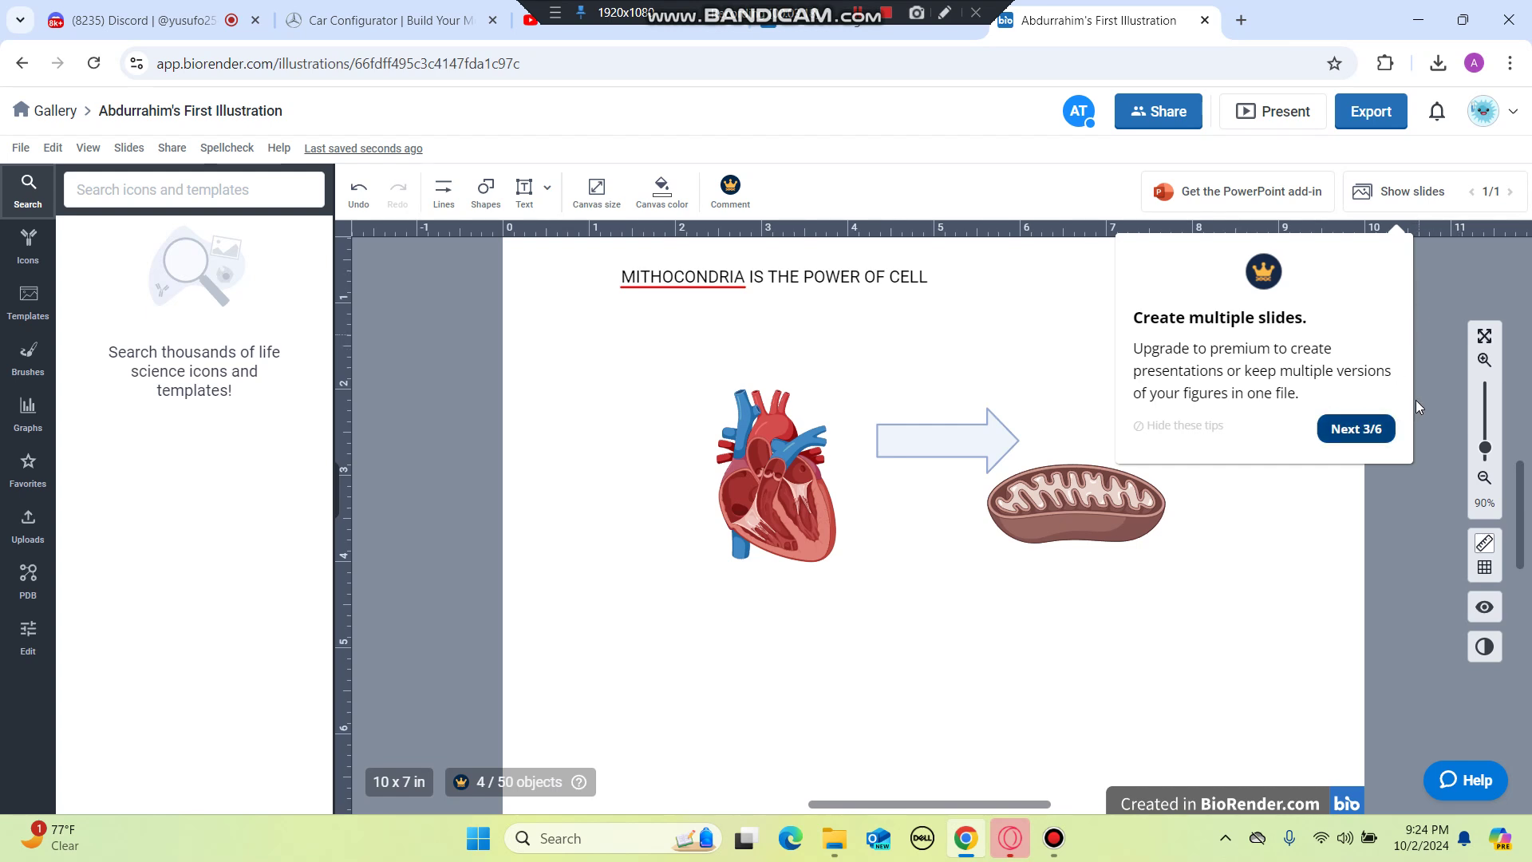
{"action": "scroll", "coordinate": [1359, 481], "scroll_direction": "down", "scroll_amount": 1}
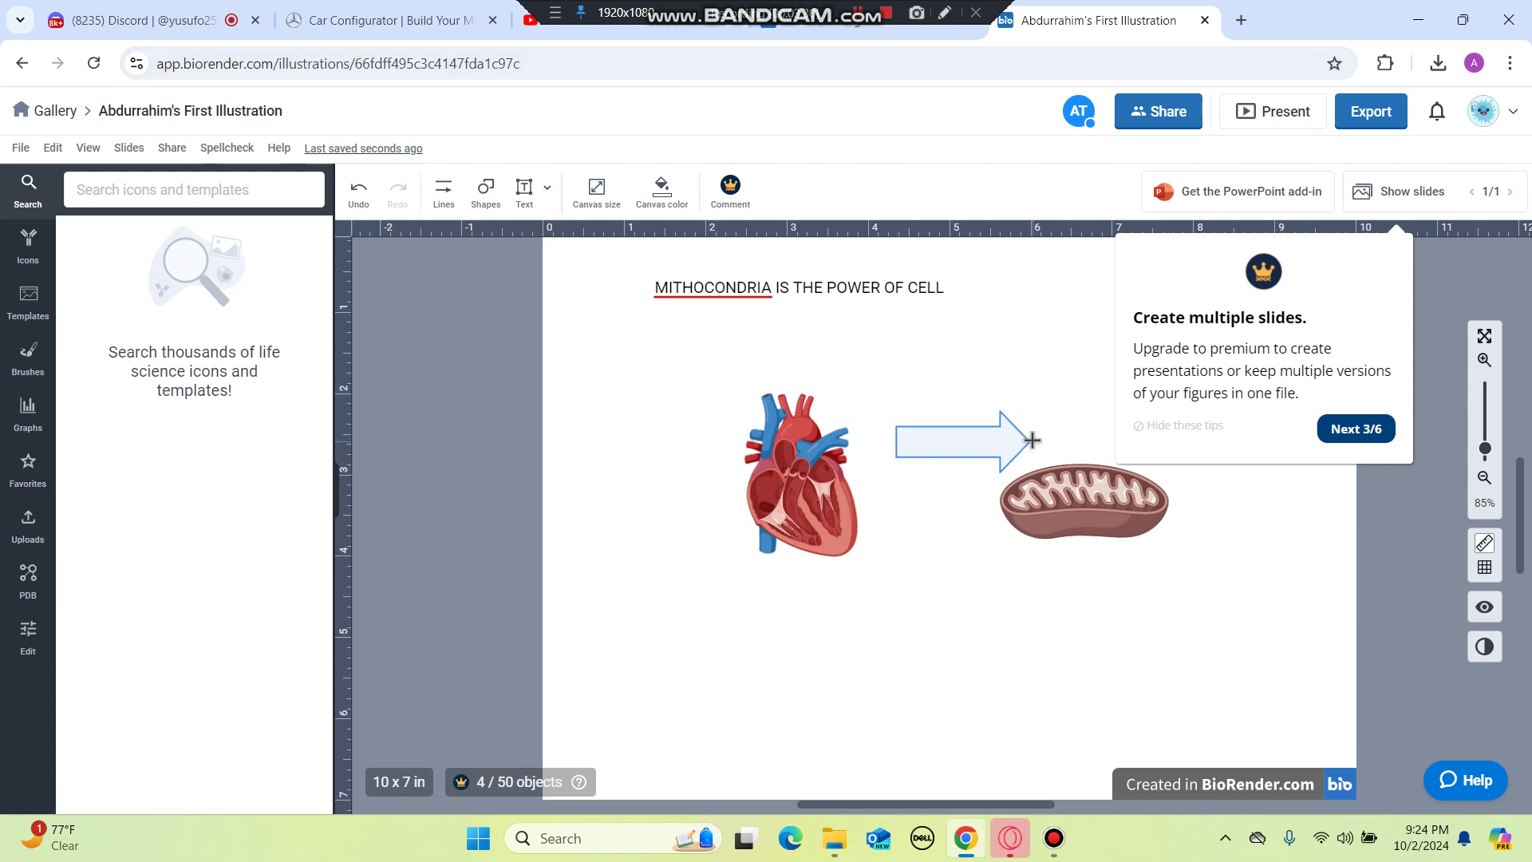
Move the arrow slightly left toward the heart and decline the premium presentation offer.
{"action": "left_click_drag", "start_coordinate": [961, 438], "coordinate": [928, 444]}
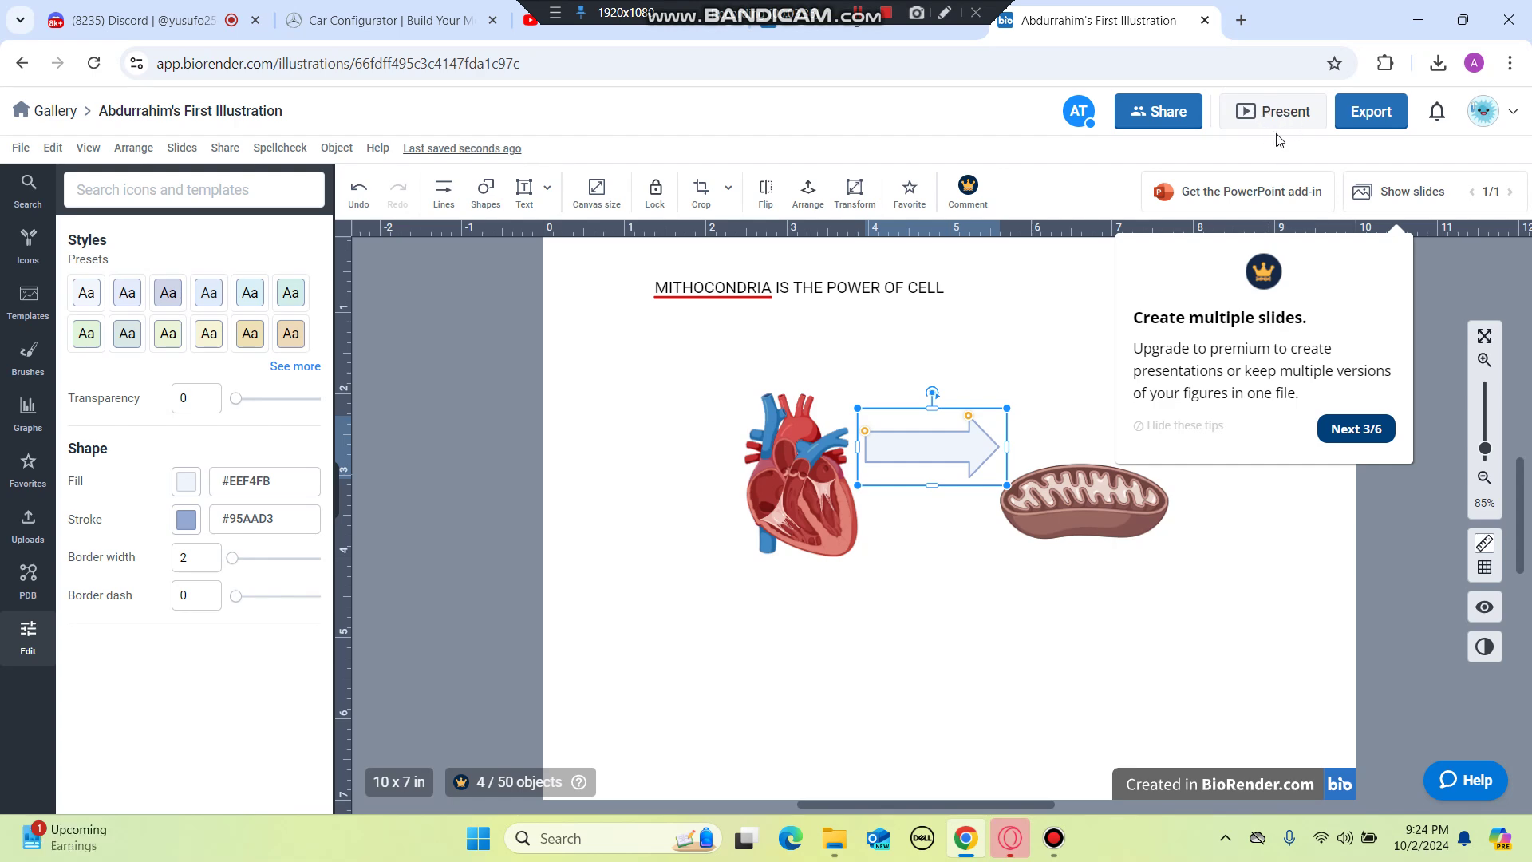
{"action": "left_click", "coordinate": [1278, 114]}
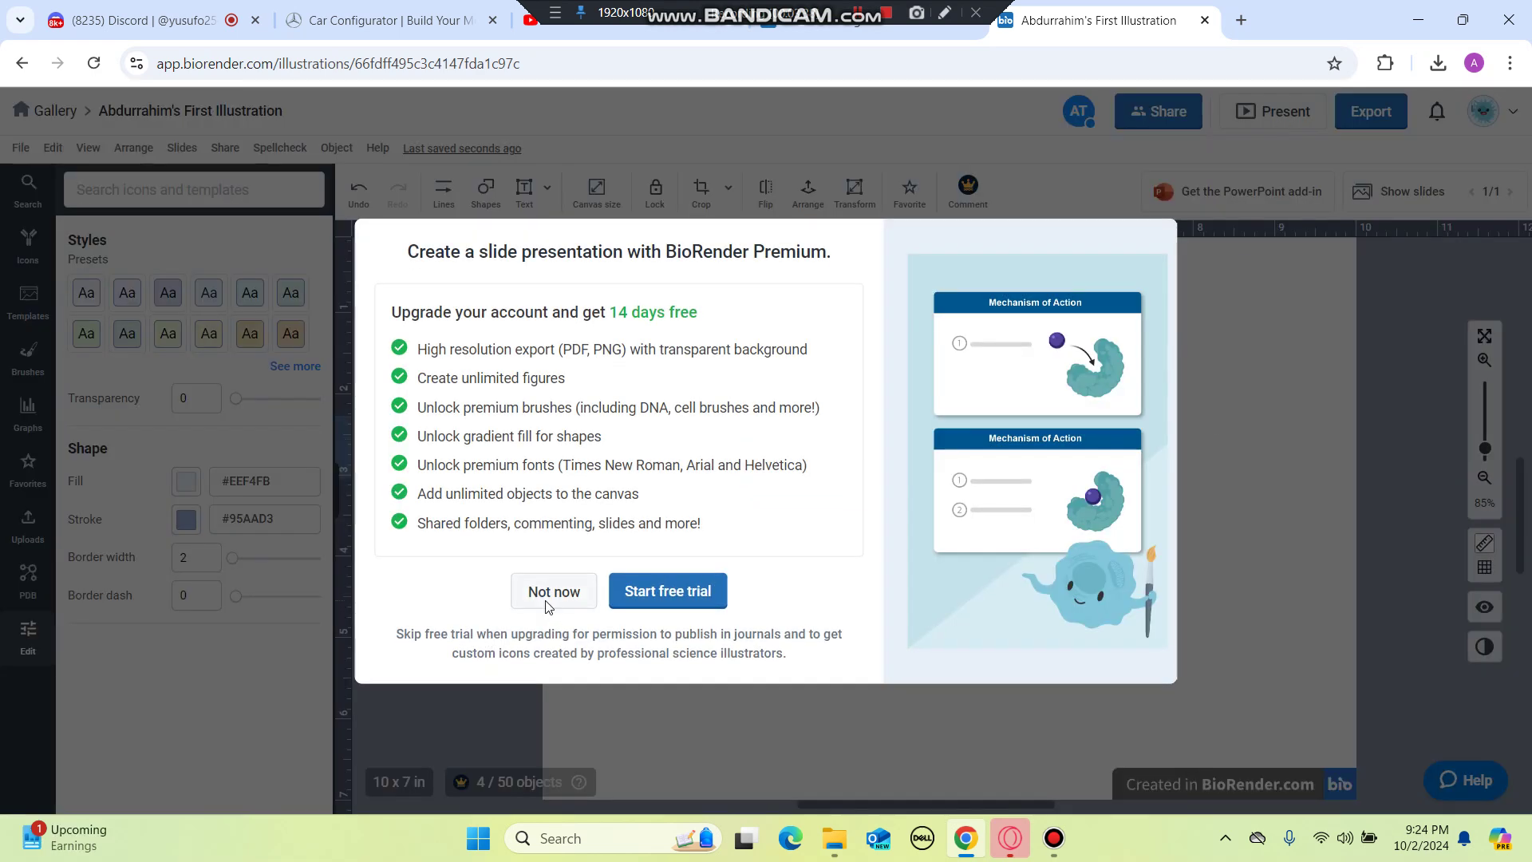
{"action": "left_click", "coordinate": [552, 592]}
Retry presenting, decline the 14-days-free premium offer again, then open Search's Spellcheck options.
{"action": "left_click", "coordinate": [1288, 122]}
{"action": "left_click_drag", "start_coordinate": [615, 317], "coordinate": [714, 324]}
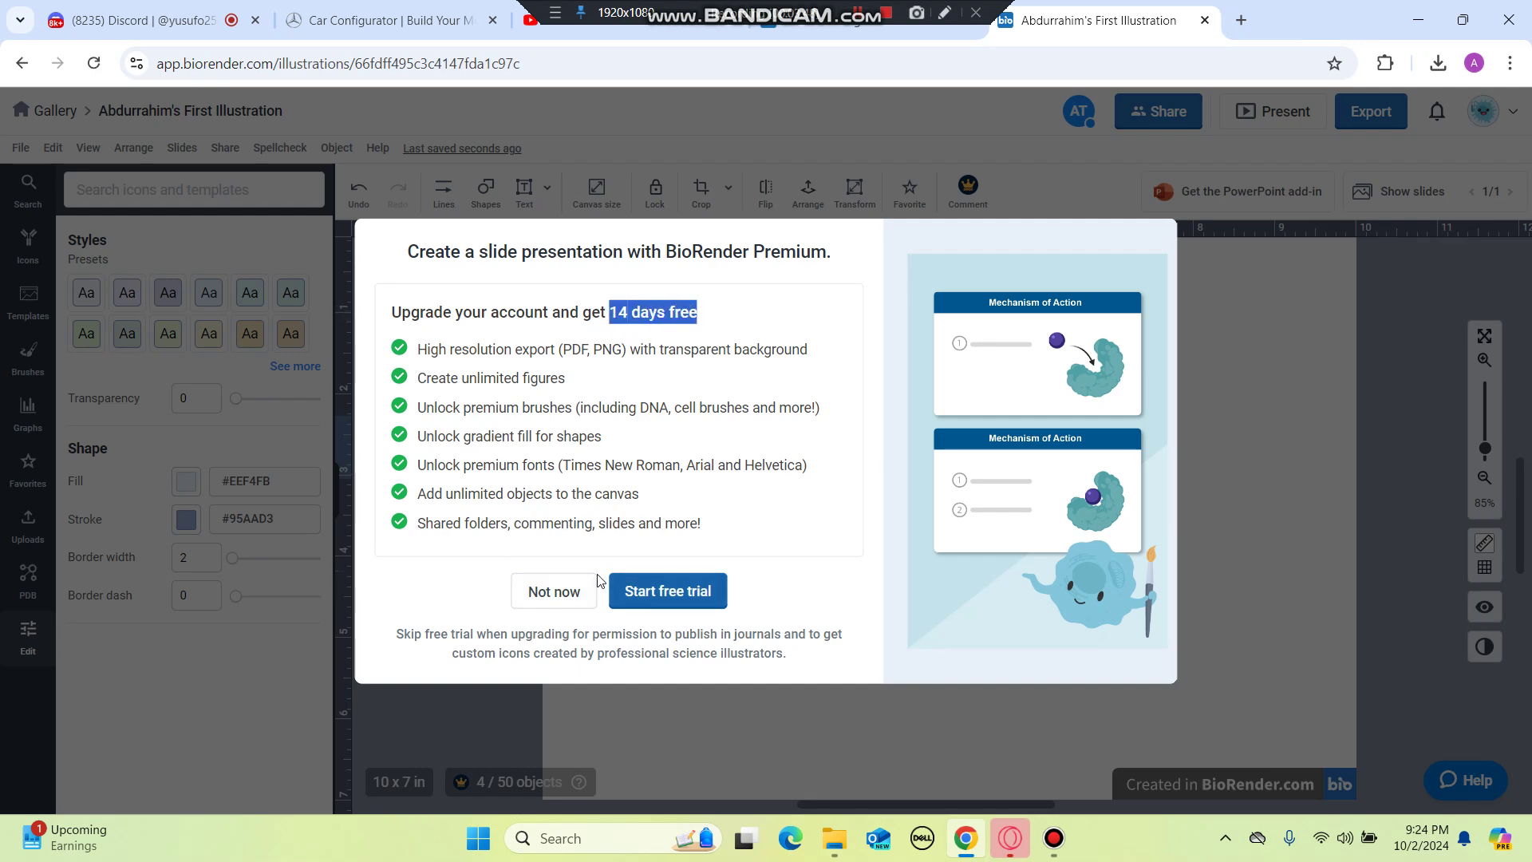
{"action": "left_click", "coordinate": [546, 590]}
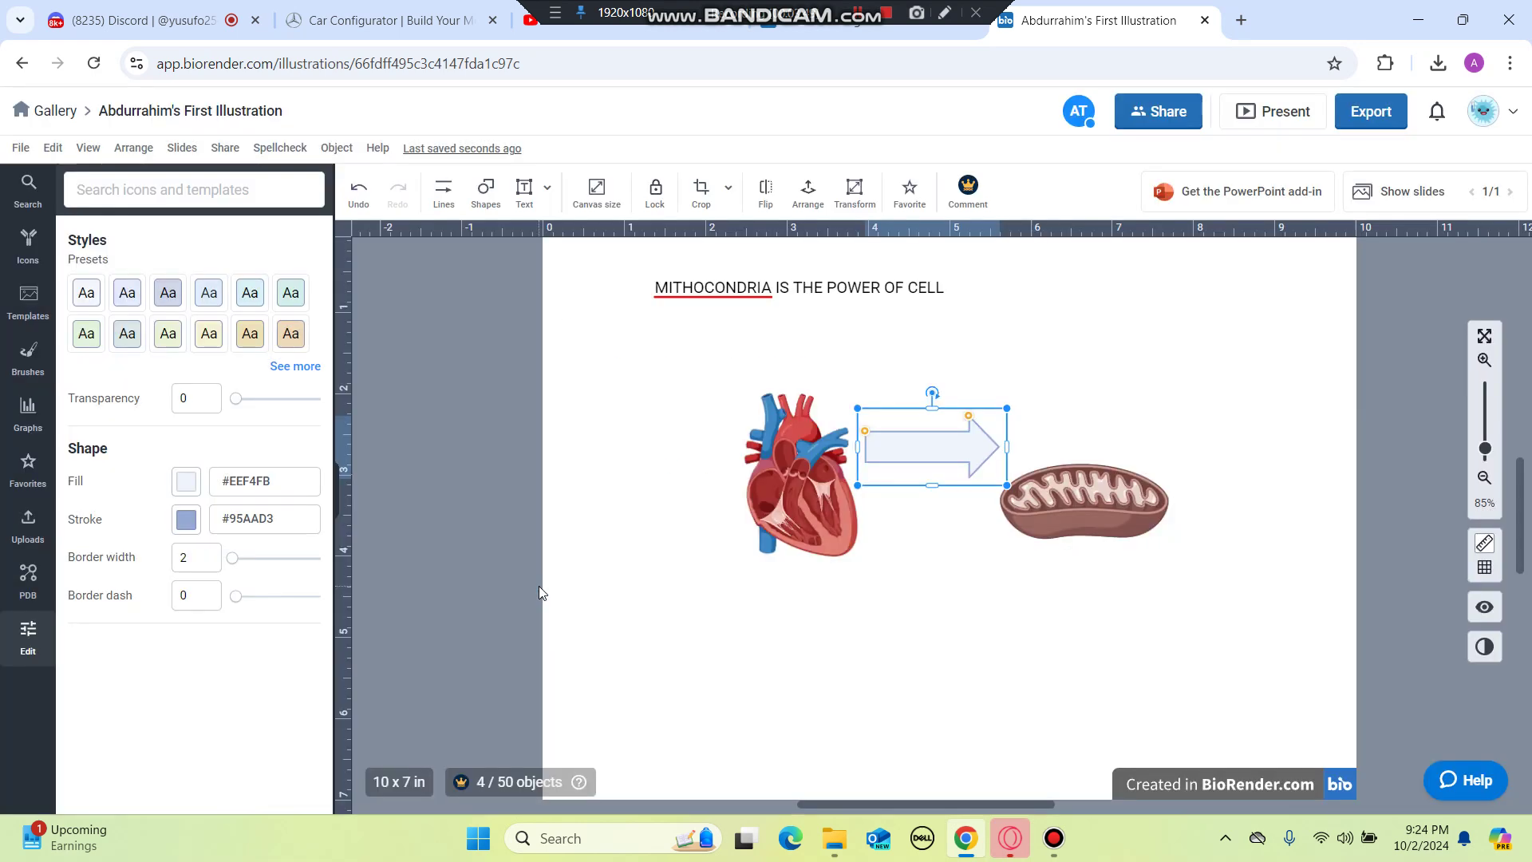
{"action": "left_click", "coordinate": [28, 190]}
{"action": "left_click", "coordinate": [280, 148]}
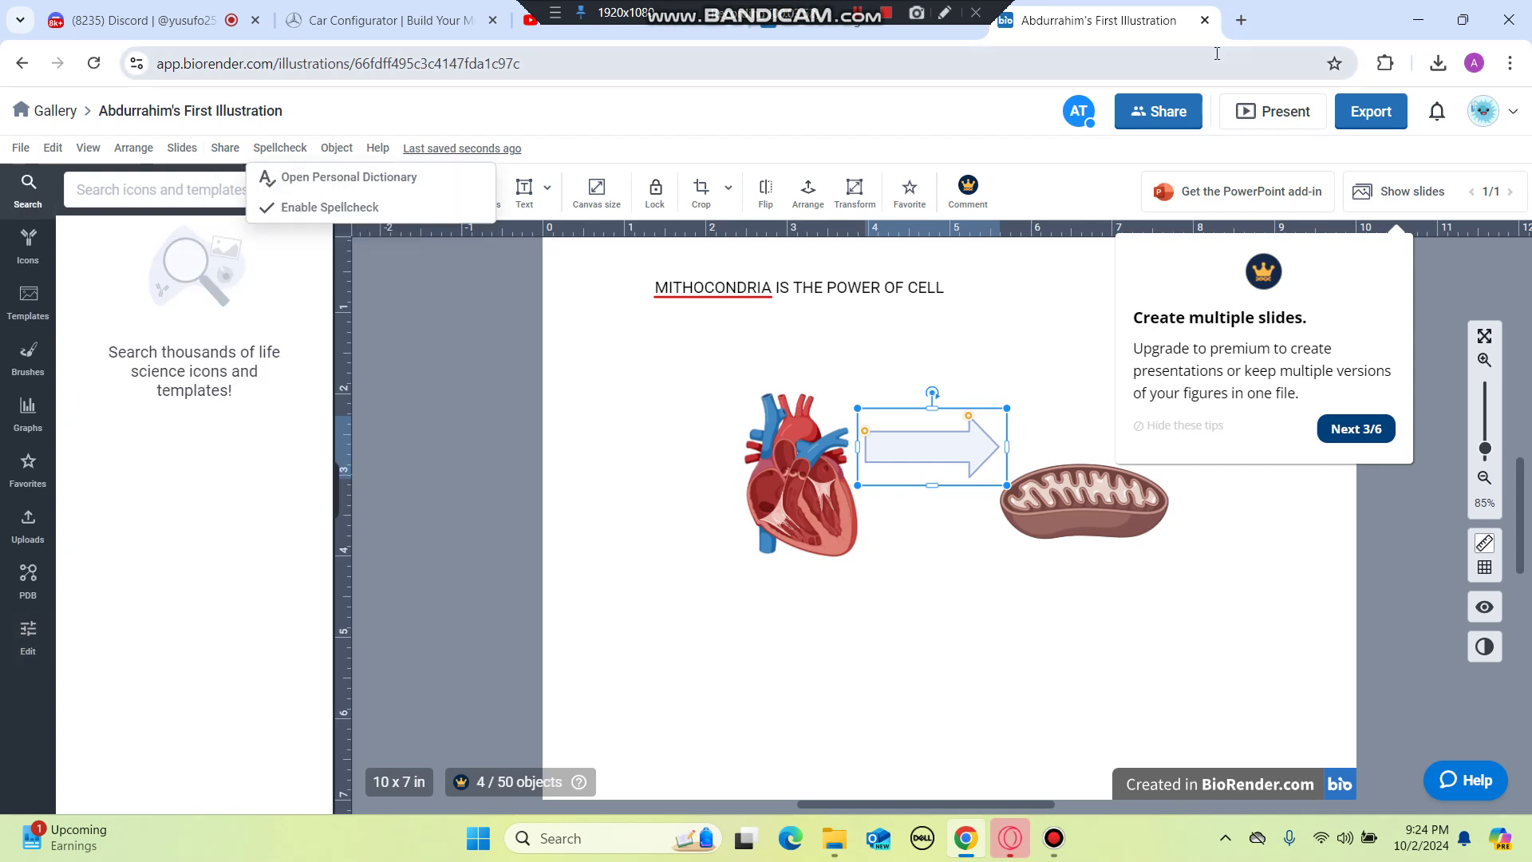